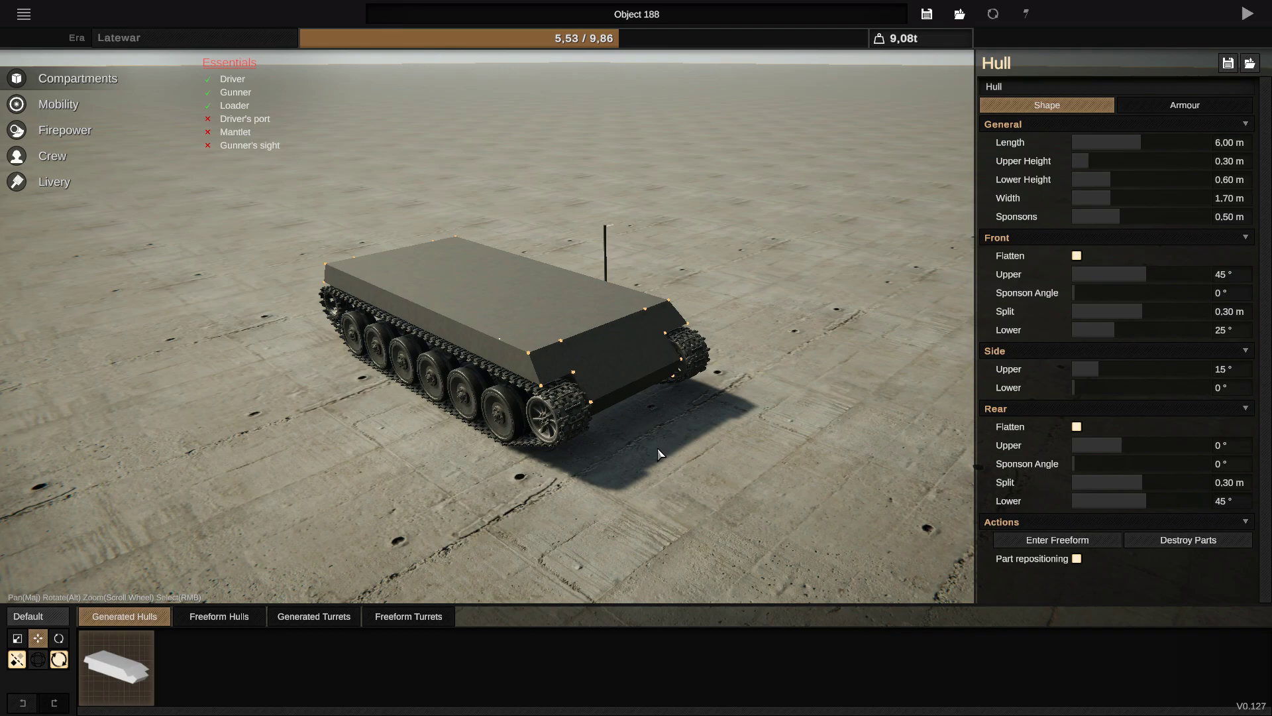
Widen the hull to about 1.97 m by pulling its lower front corner point outward
middle_click_drag(657, 449, 656, 662, "alt")
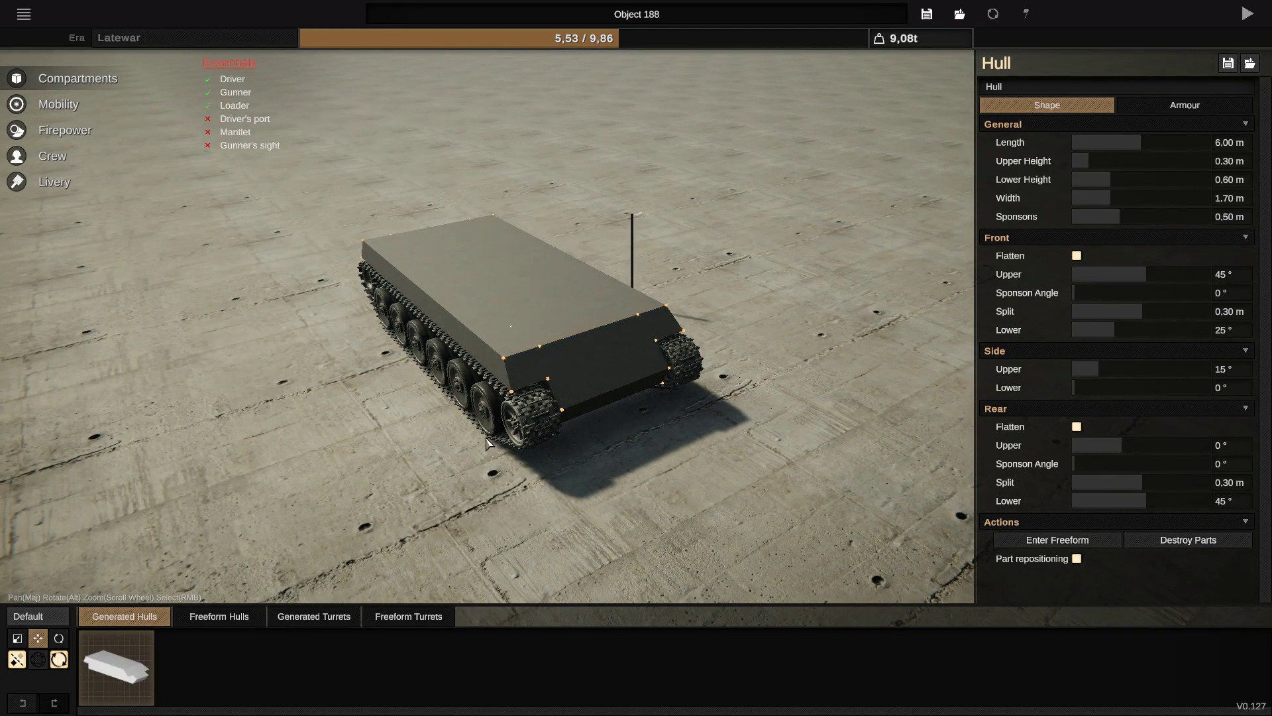
middle_click_drag(404, 466, 445, 375, "alt")
left_click_drag(555, 376, 534, 383)
middle_click_drag(534, 383, 524, 407, "alt")
left_click_drag(525, 412, 567, 463)
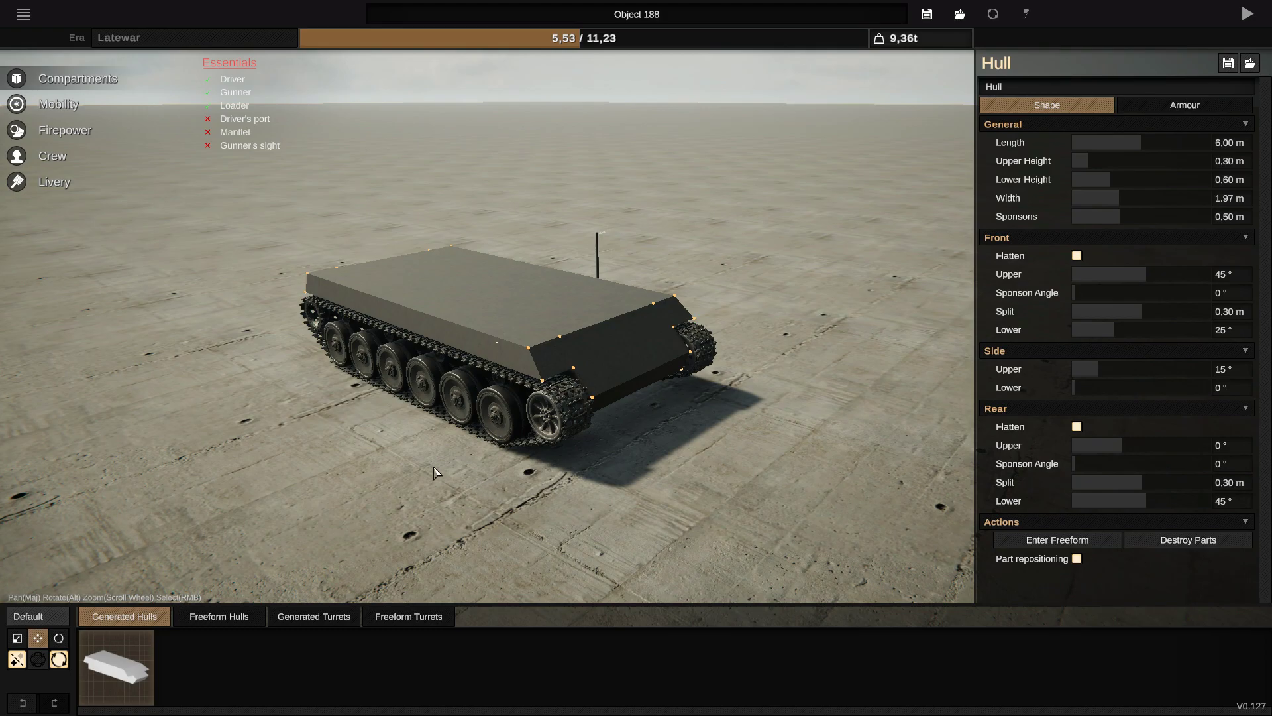
Pull the lower front corner point further outward until the hull is about 2.06 m wide
left_click_drag(438, 474, 616, 447, "alt")
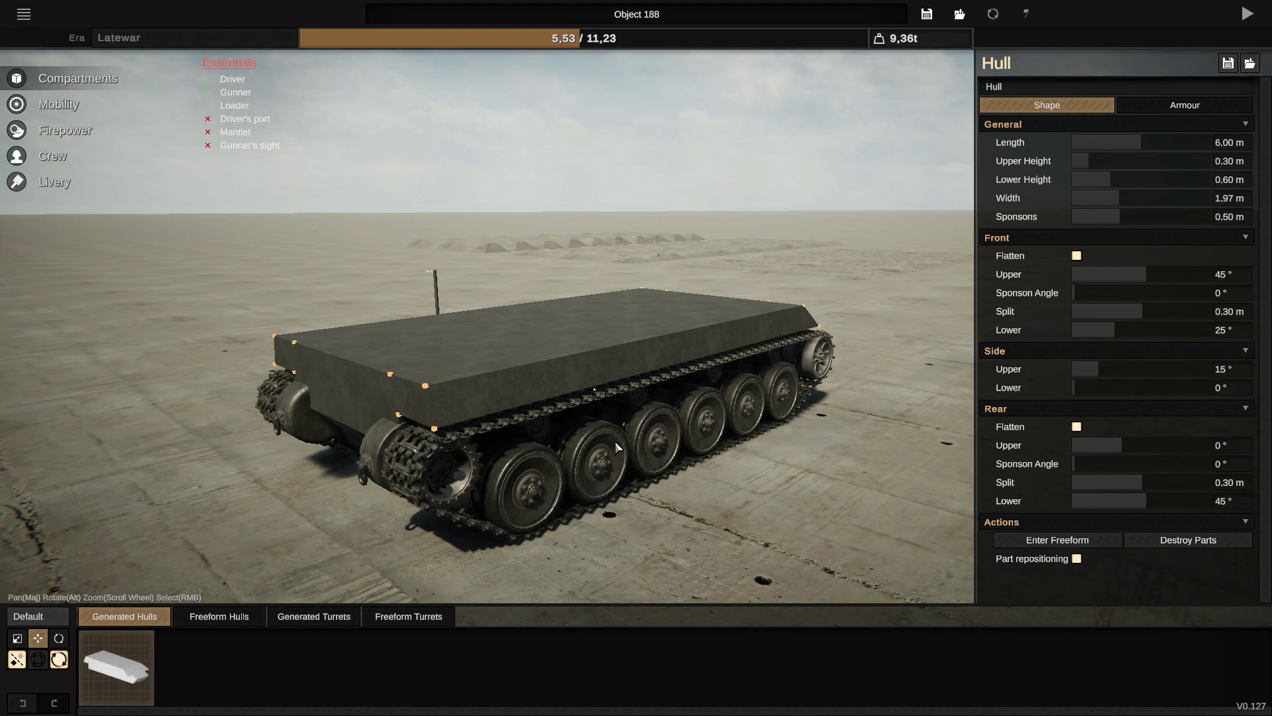
left_click_drag(615, 442, 535, 461, "alt")
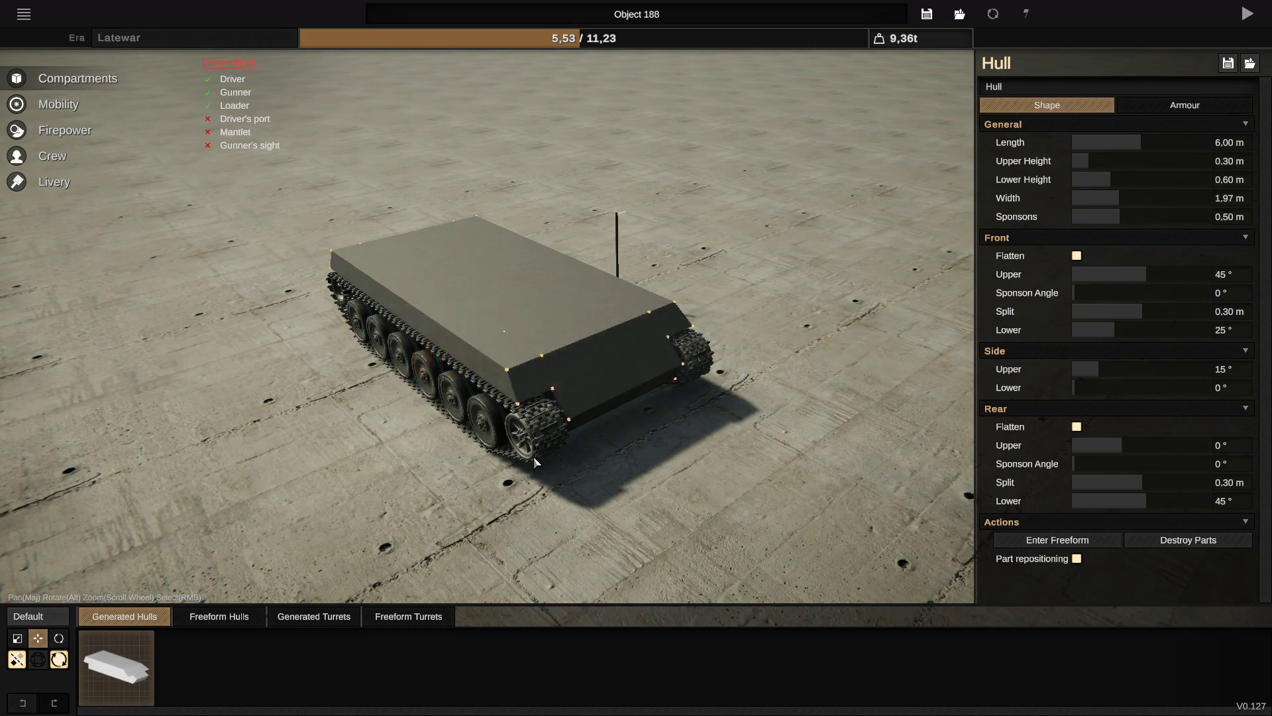
left_click_drag(386, 410, 335, 405, "alt")
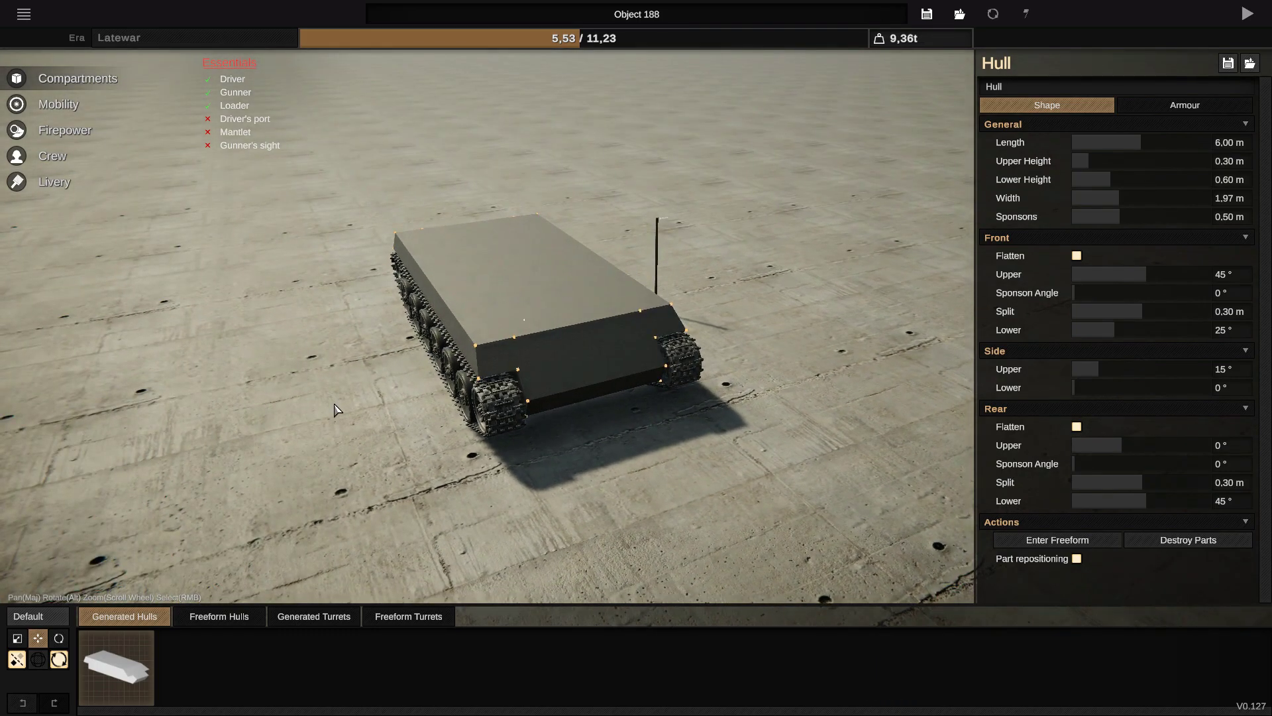
left_click_drag(251, 464, 316, 441, "alt")
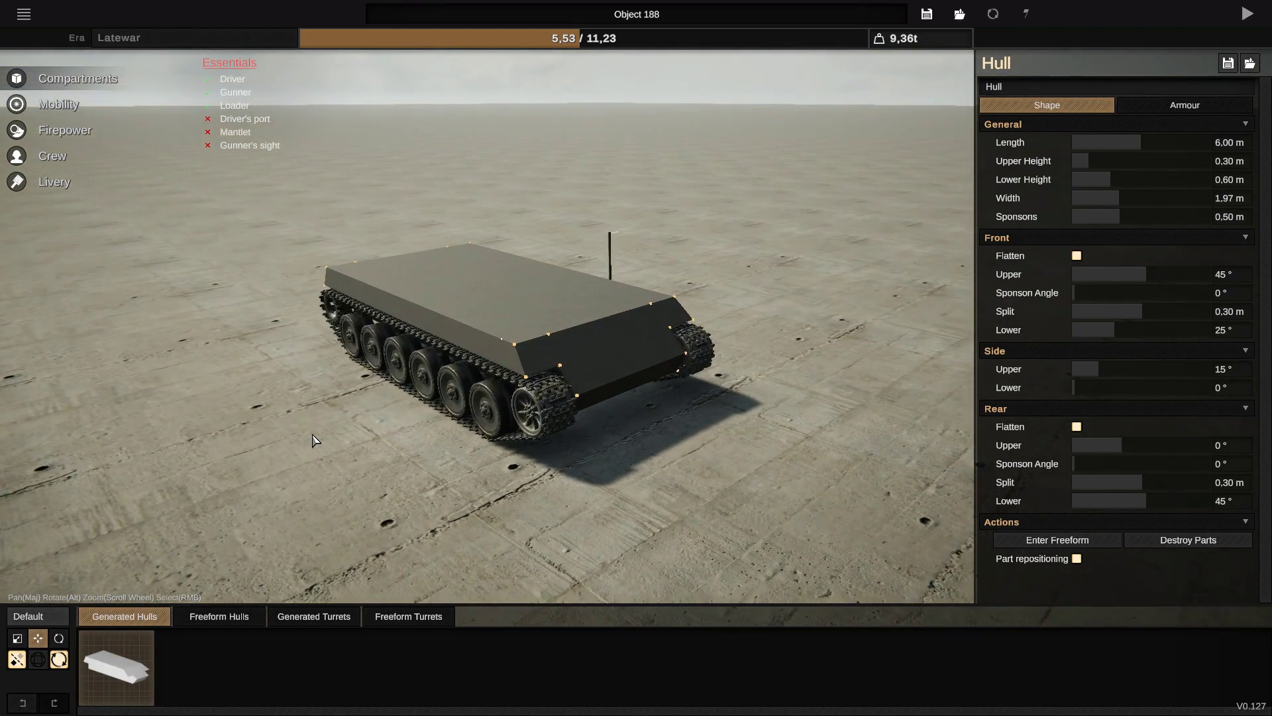
left_click_drag(564, 399, 554, 405)
left_click_drag(481, 477, 417, 501, "alt")
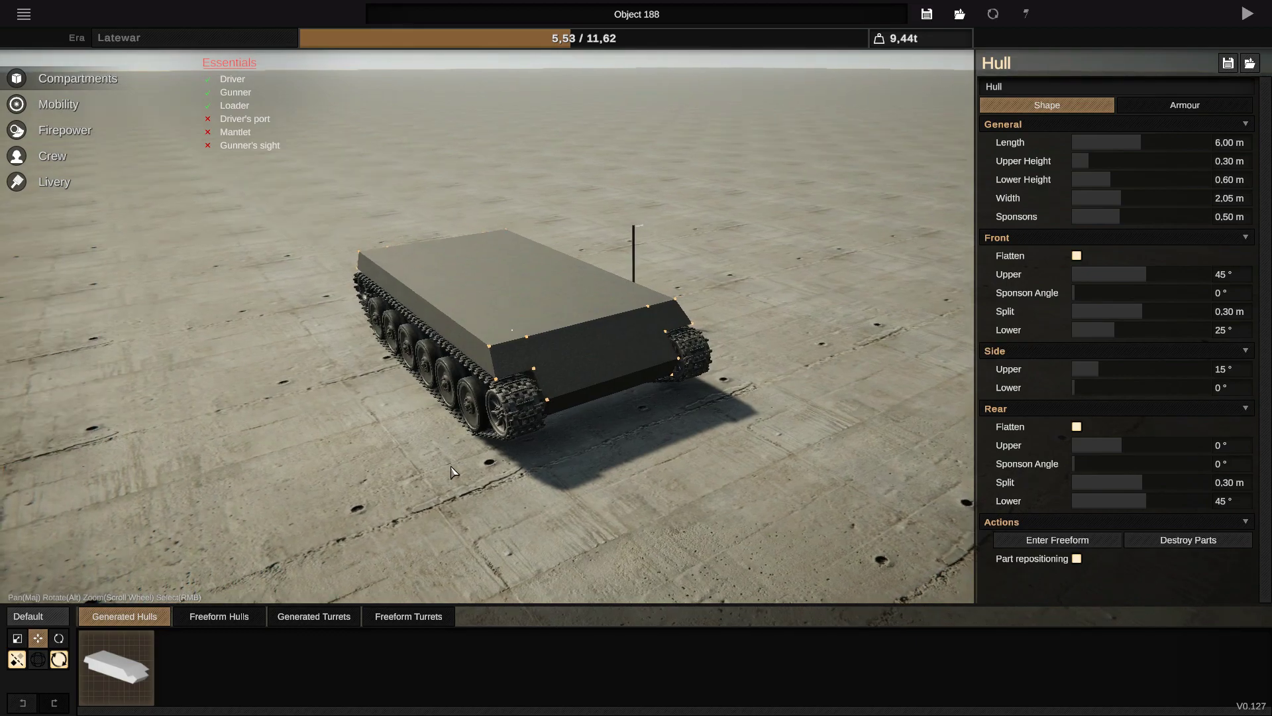
left_click_drag(530, 403, 528, 404)
Convert the generated hull to a freeform hull
left_click_drag(862, 492, 905, 519, "alt")
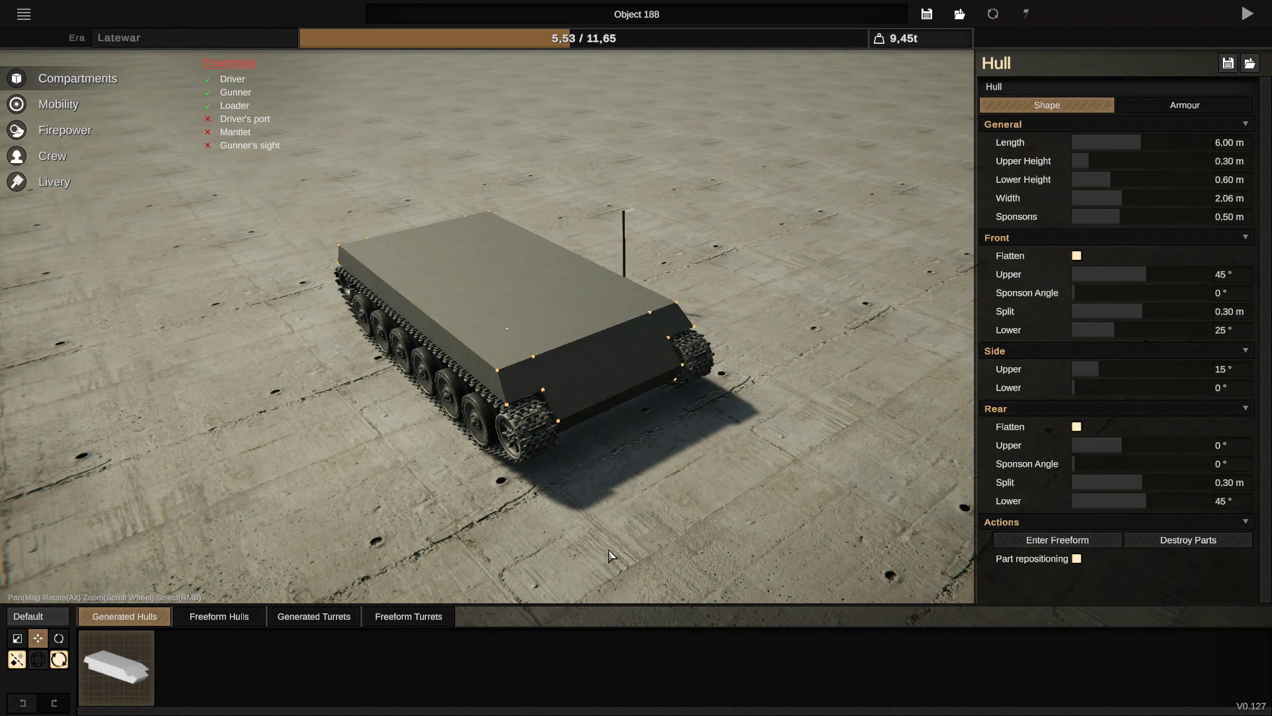
left_click_drag(611, 506, 619, 481, "alt")
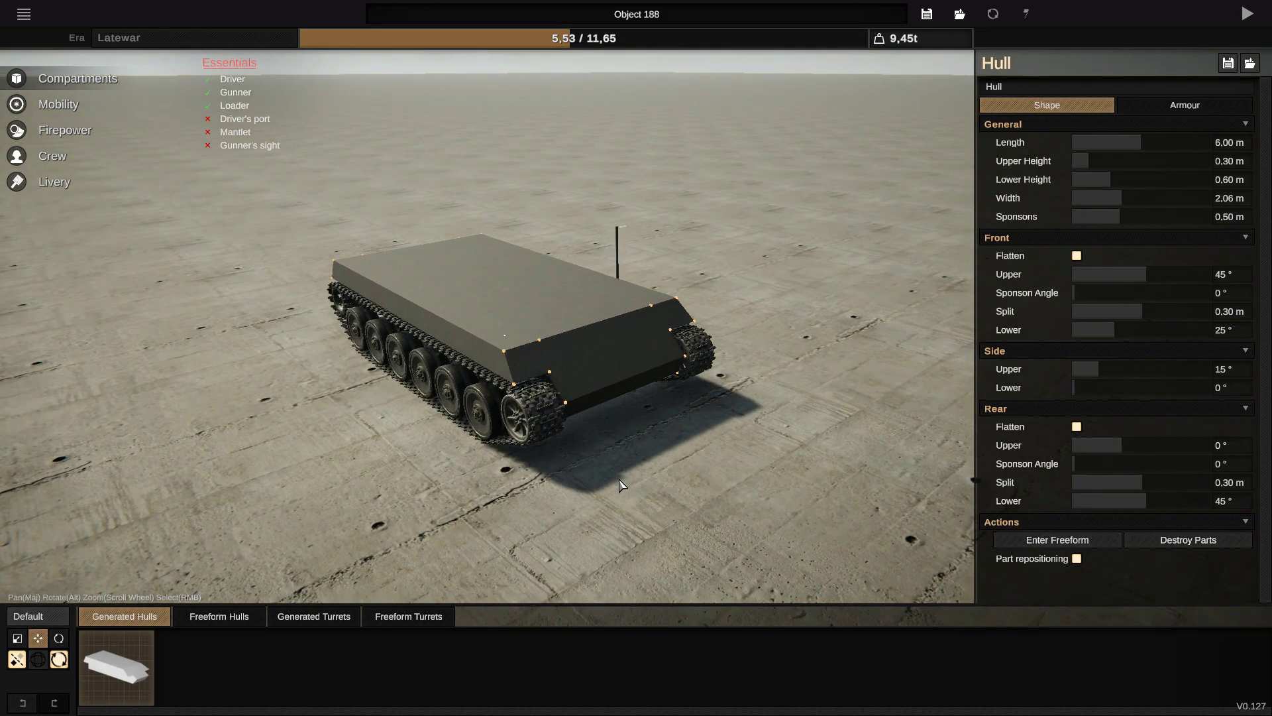
left_click(1046, 542)
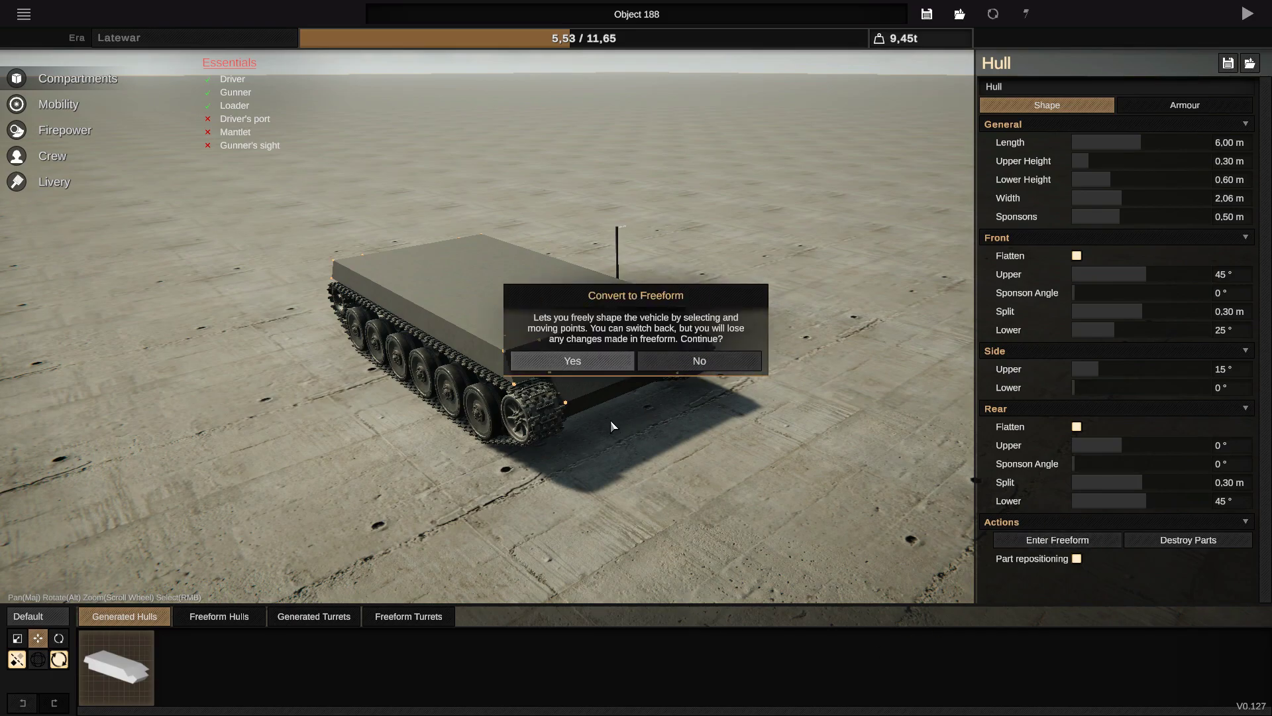
left_click(594, 360)
left_click_drag(522, 489, 477, 519, "alt")
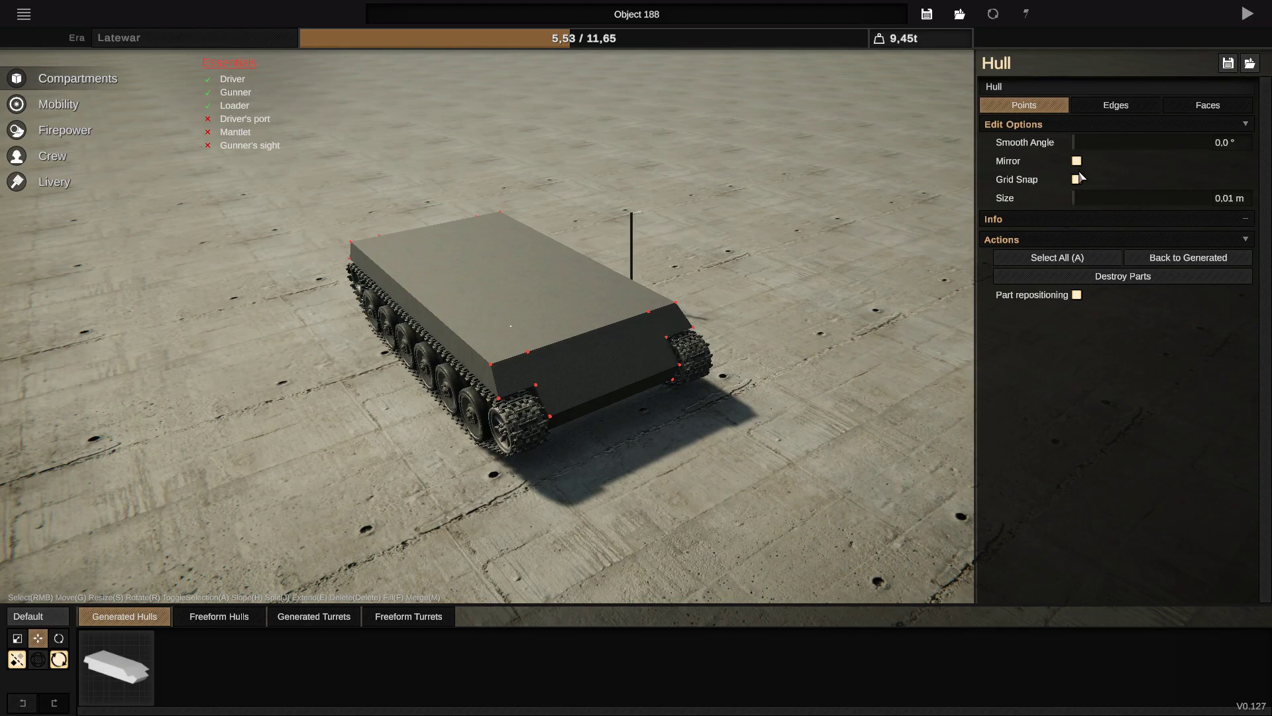
Try a grid snap size of 0.10 m for the hull points and restore it to 0.01 m
left_click(1023, 130)
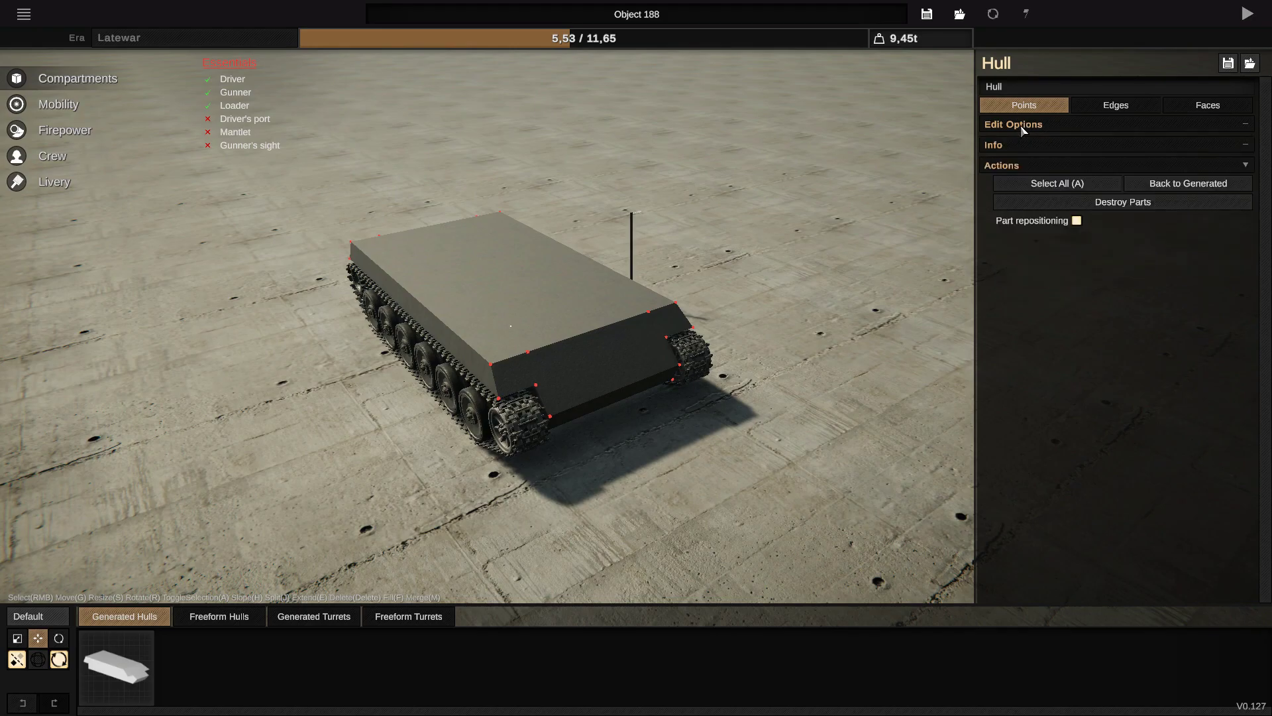
left_click(1035, 129)
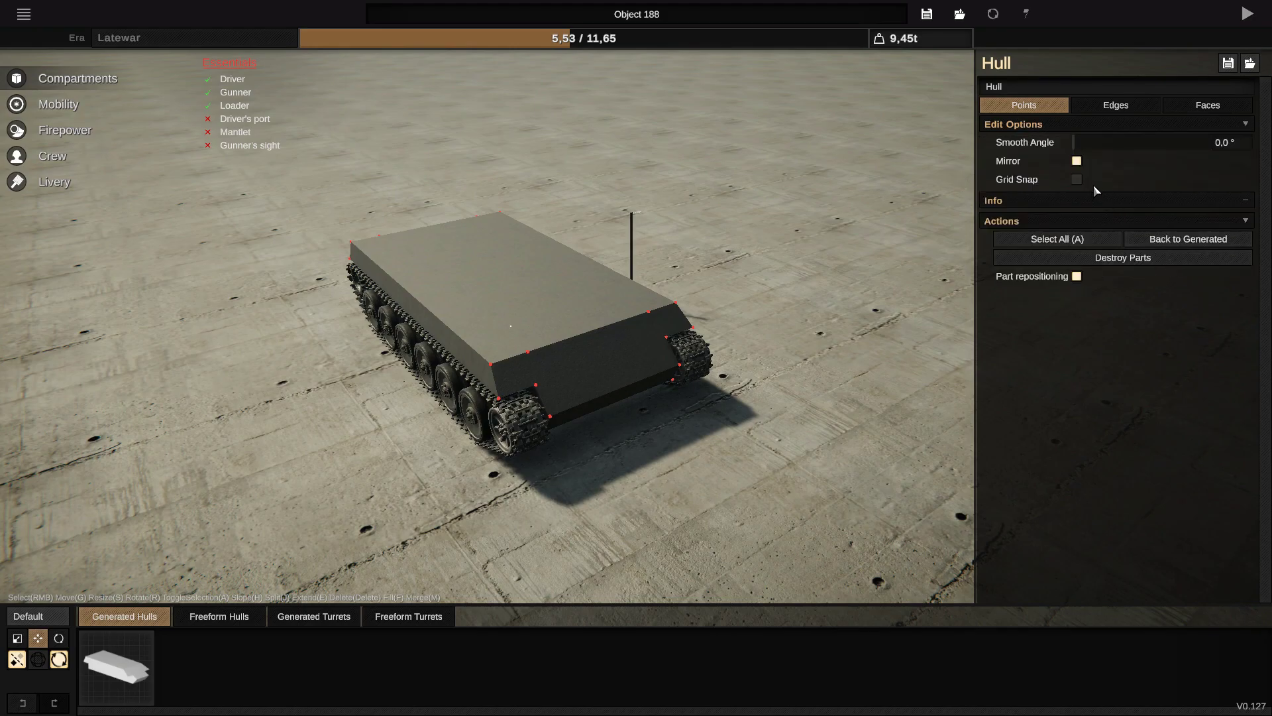
left_click(1077, 179)
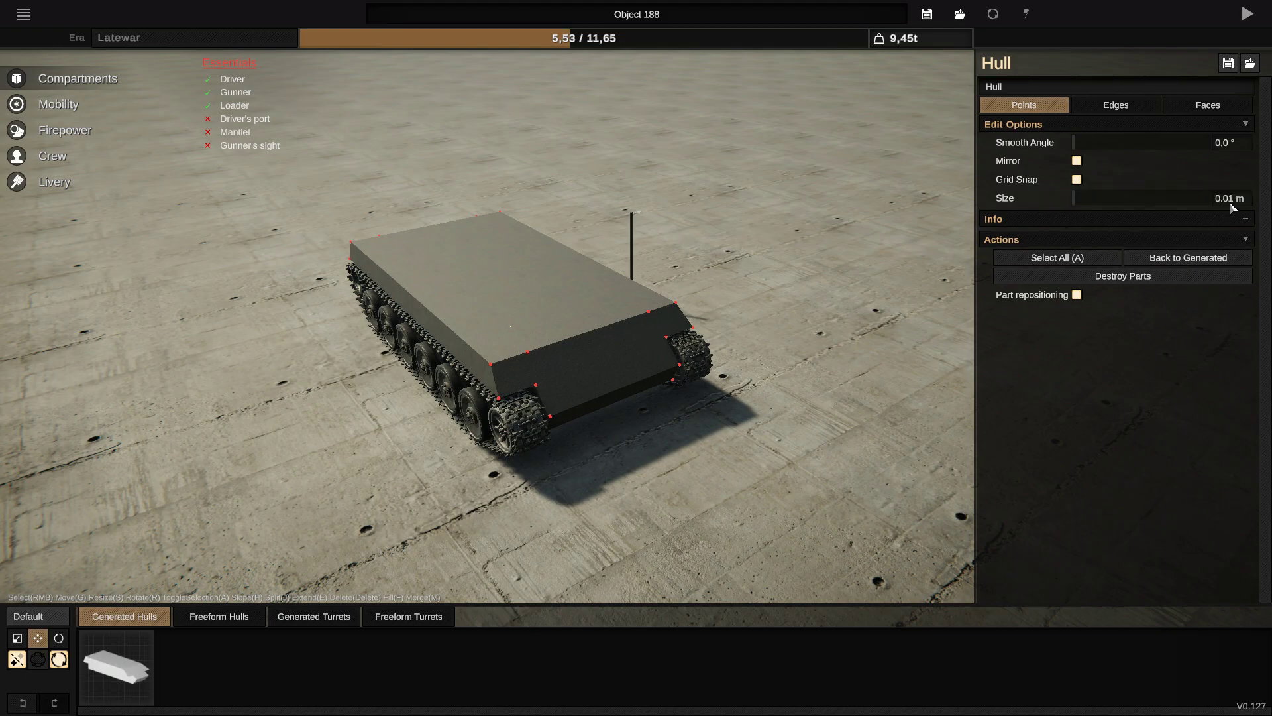
double_click(1230, 203)
type("10")
key("Return")
mouse_move(575, 343)
middle_mouse_down()
mouse_move(534, 345)
mouse_move(583, 344)
middle_mouse_up()
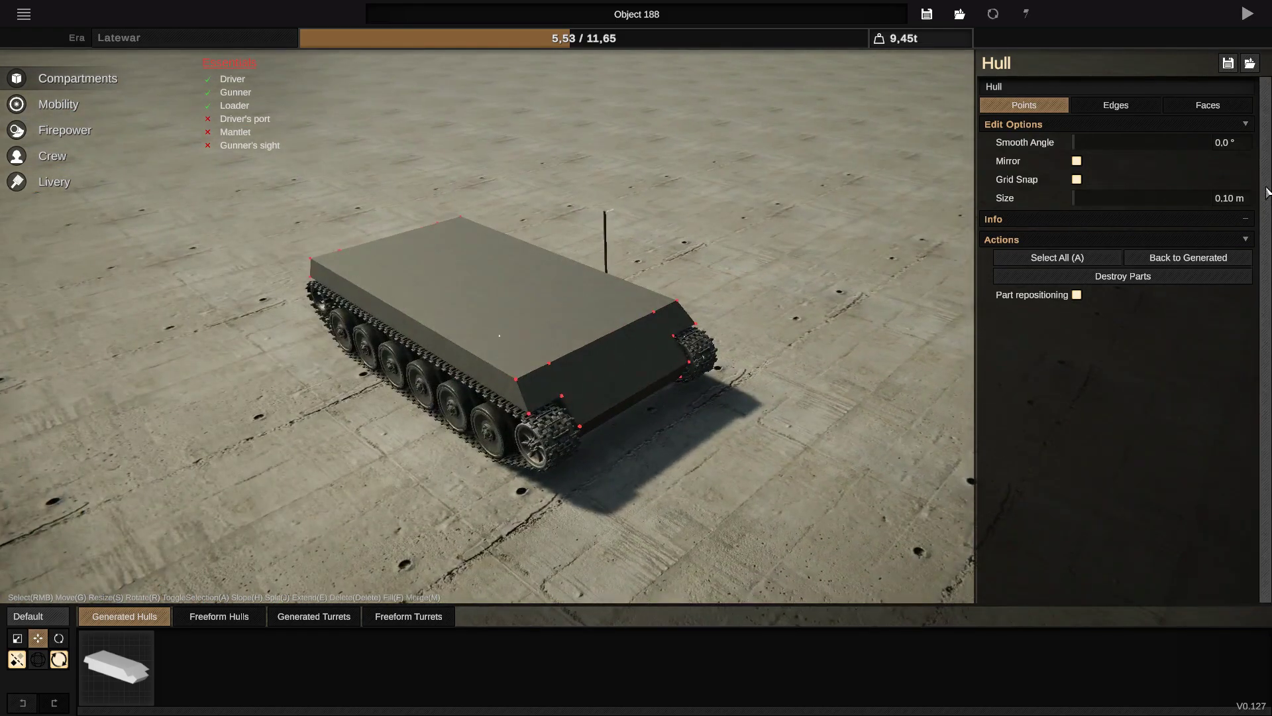
left_click(1231, 201)
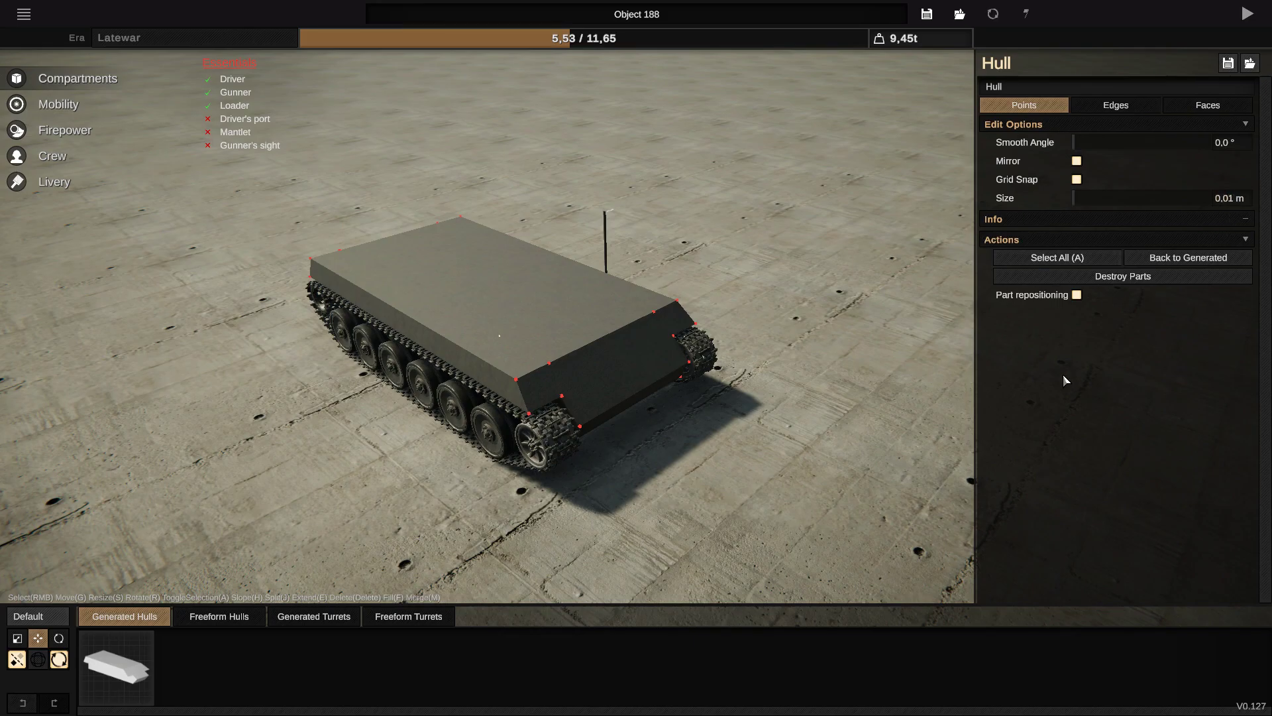
left_click_drag(525, 382, 535, 365)
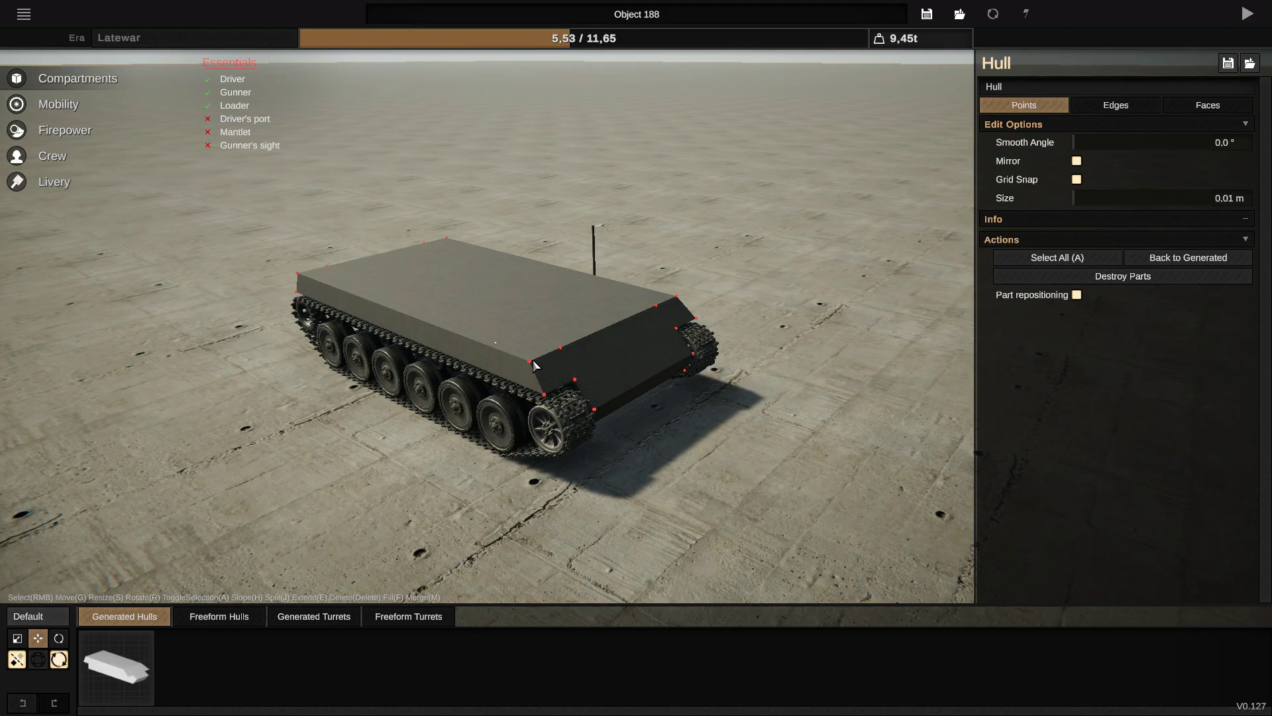
middle_click_drag(529, 449, 749, 392)
scroll(749, 392, "up", 3)
left_click_drag(749, 392, 431, 465)
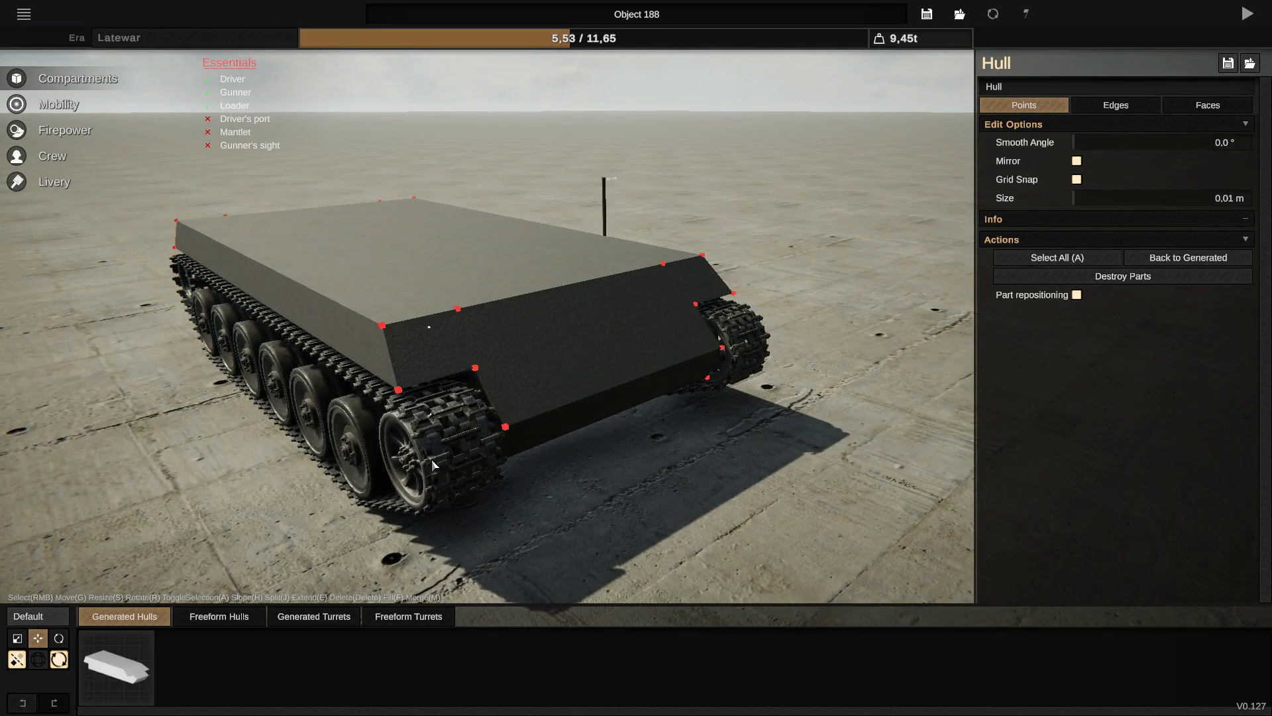
middle_click_drag(346, 452, 674, 399)
scroll(675, 399, "down", 2)
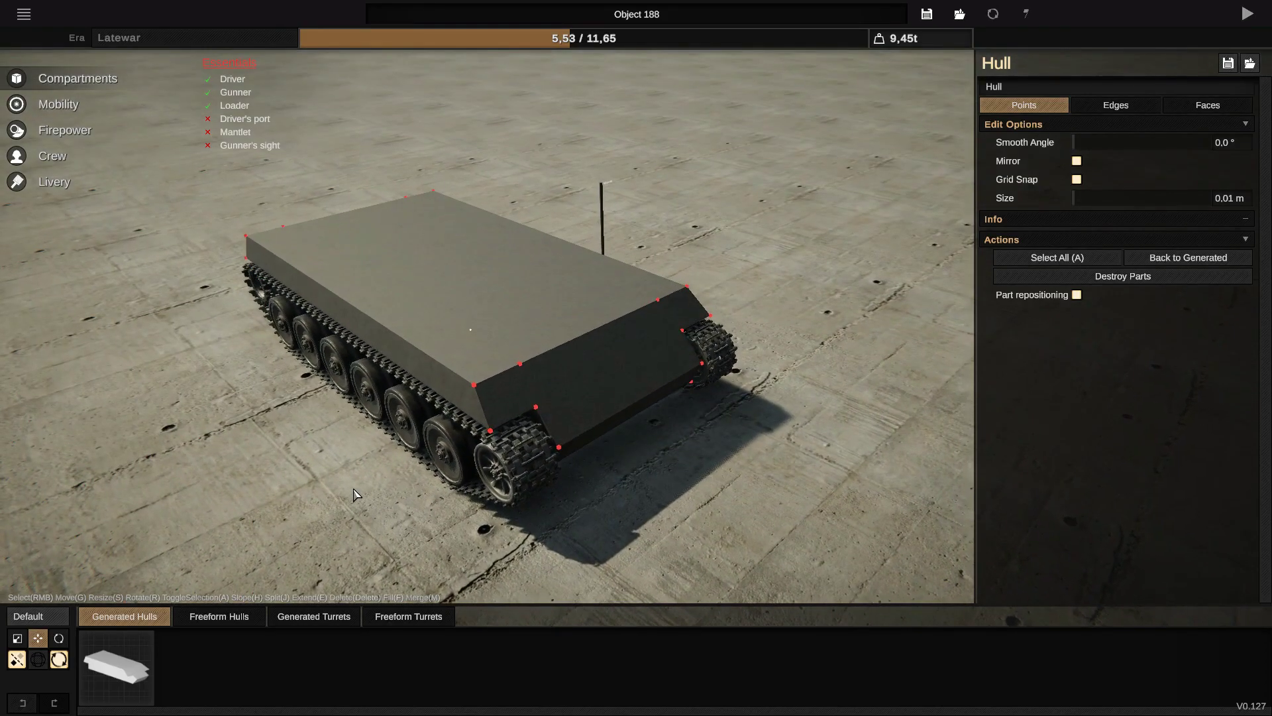
scroll(590, 424, "down", 3)
scroll(582, 440, "up", 3)
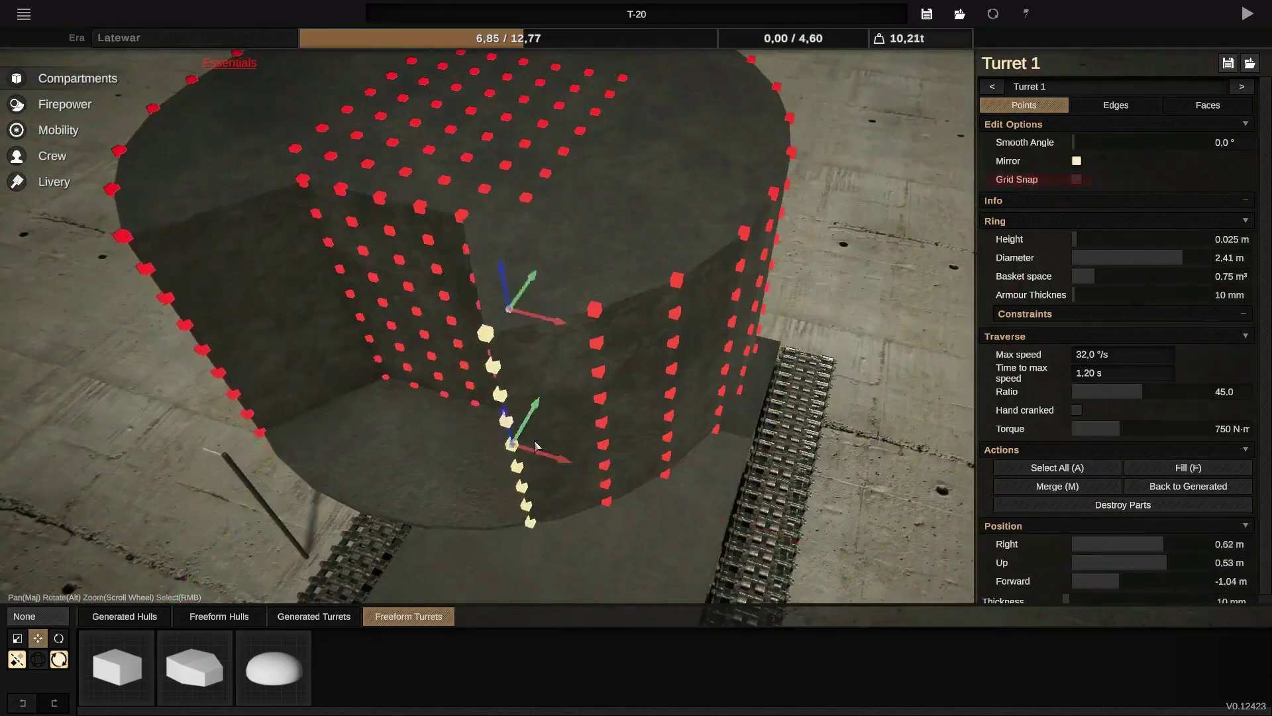
Move selected side points on Turret 1 of the T-20 with grid snap off
right_click(649, 264)
right_click_drag(576, 264, 593, 489)
left_click_drag(550, 384, 479, 272)
right_click(372, 460)
key("ctrl+s")
scroll(479, 272, "up", 2)
right_click_drag(591, 211, 607, 304)
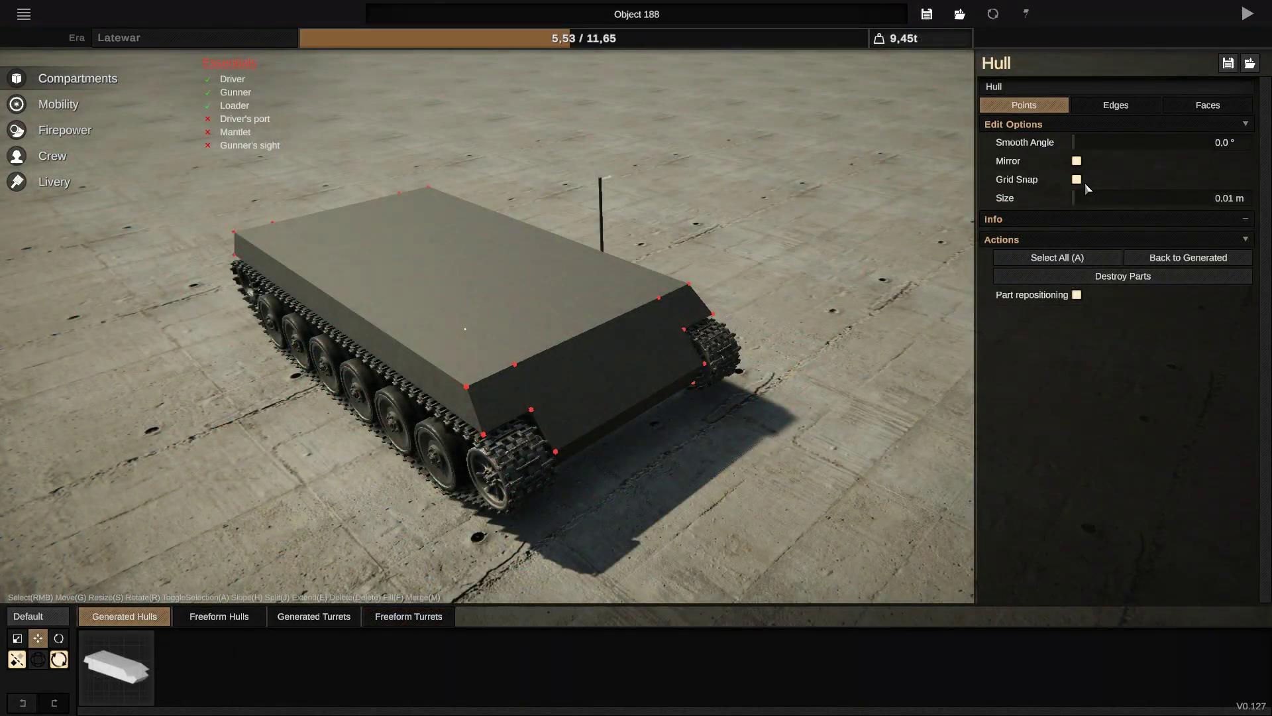
Turn off grid snap on the Object 188 hull and raise its inner top front point to about 1.02 m
left_click(1077, 179)
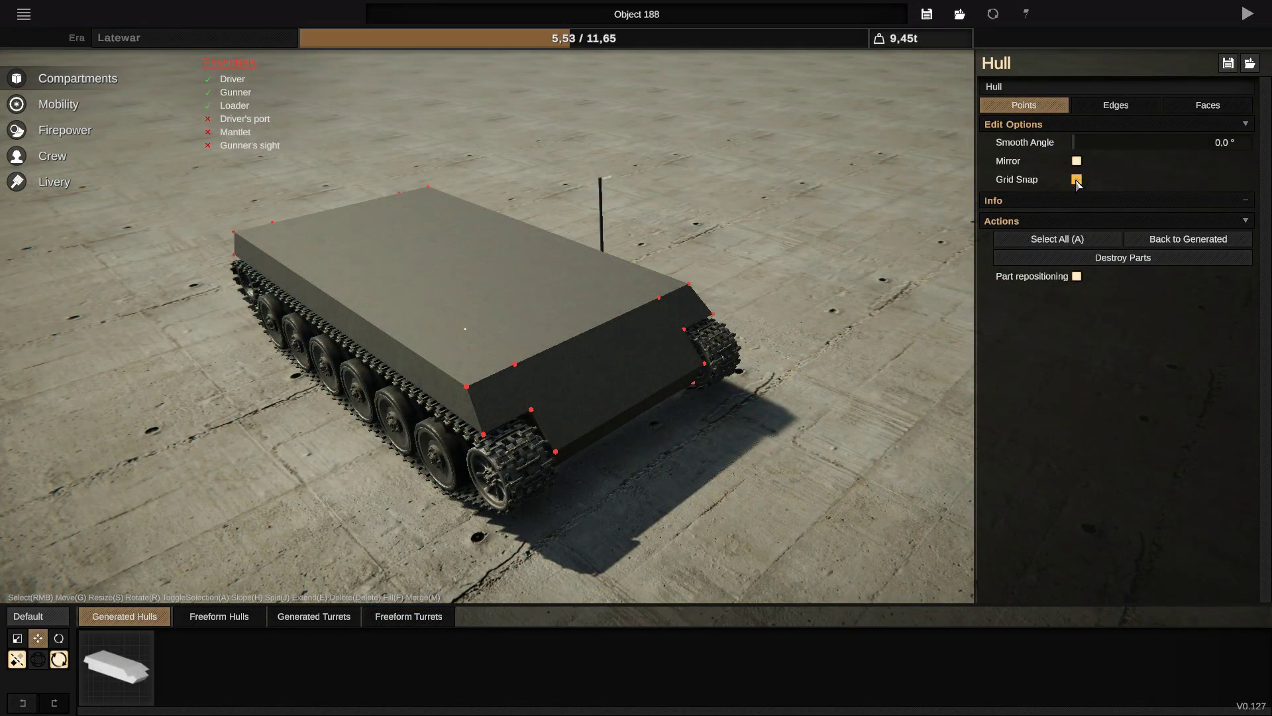
right_click(515, 364)
left_click_drag(514, 352, 511, 321)
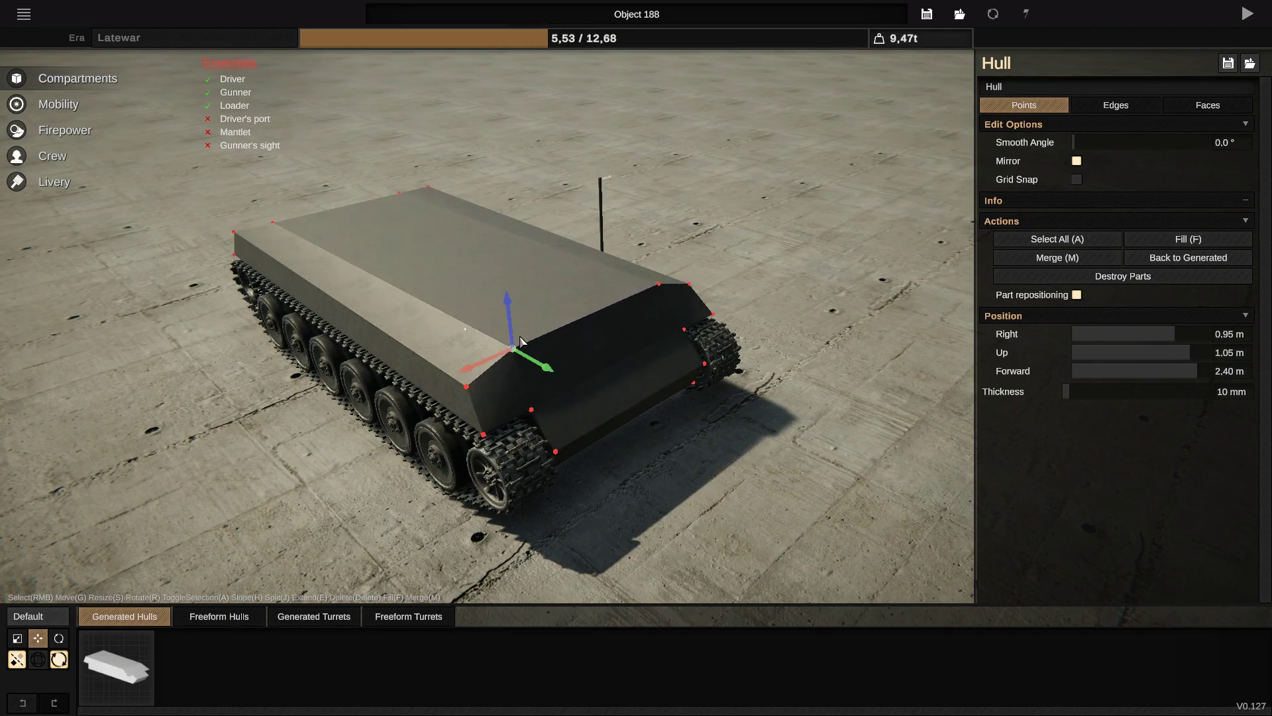
scroll(515, 347, "up", 5)
scroll(515, 347, "down", 4)
middle_click_drag(515, 347, 575, 335)
left_click_drag(495, 282, 514, 295)
middle_click_drag(514, 295, 493, 315)
Turn grid snap on with a 0.05 m size and lower the selected top front point to about 0.96 m
left_click(1077, 179)
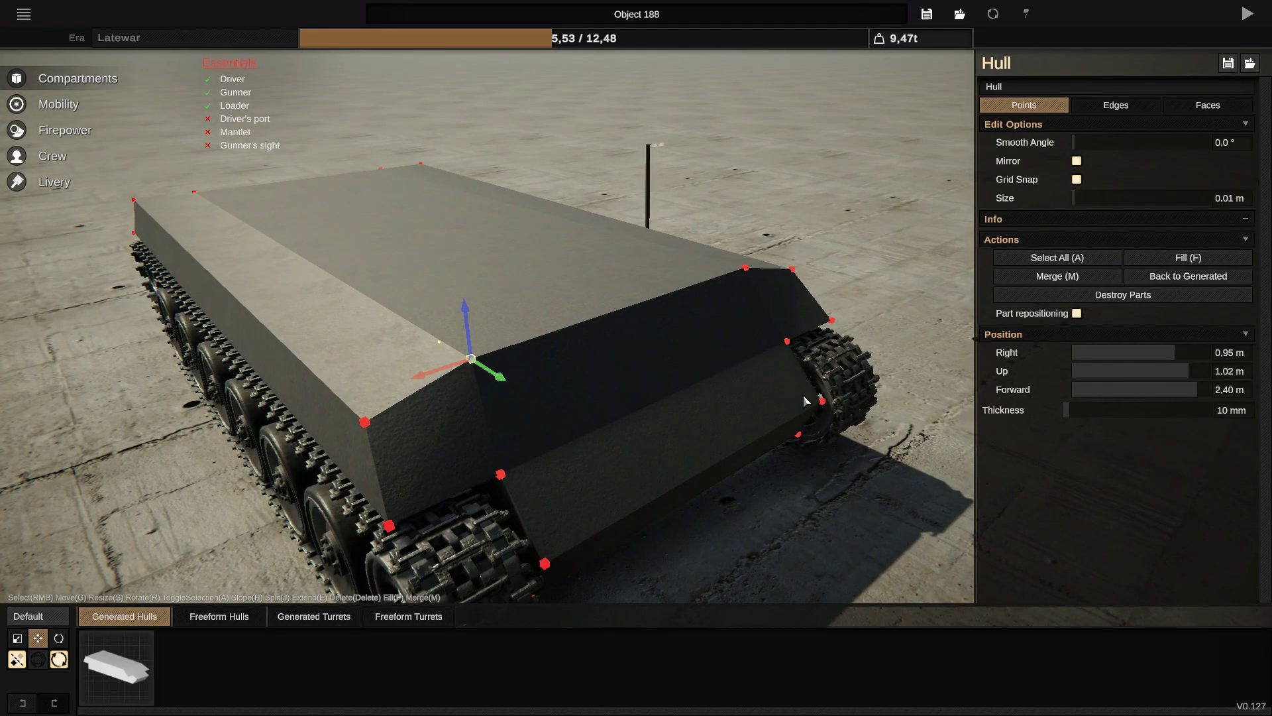
middle_click_drag(457, 326, 416, 238)
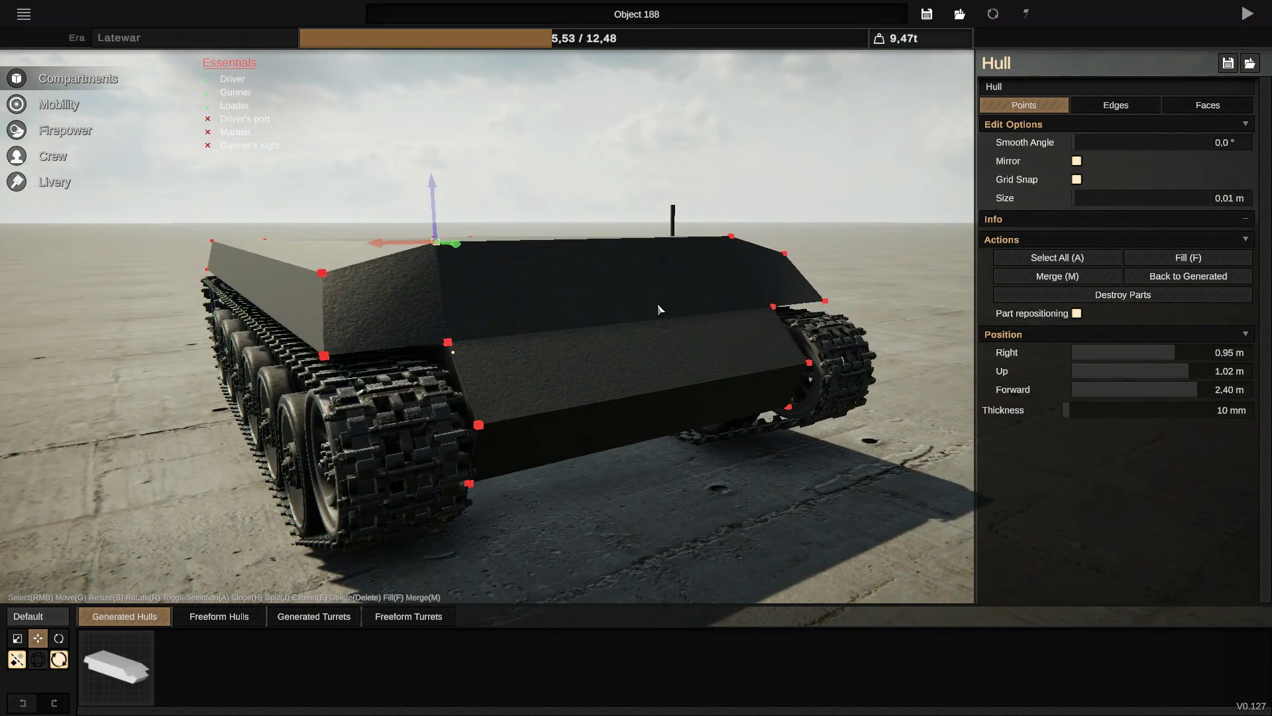
middle_click_drag(649, 310, 543, 243)
left_click_drag(552, 220, 557, 233)
middle_click_drag(557, 232, 583, 258, "shift")
scroll(622, 278, "up", 3)
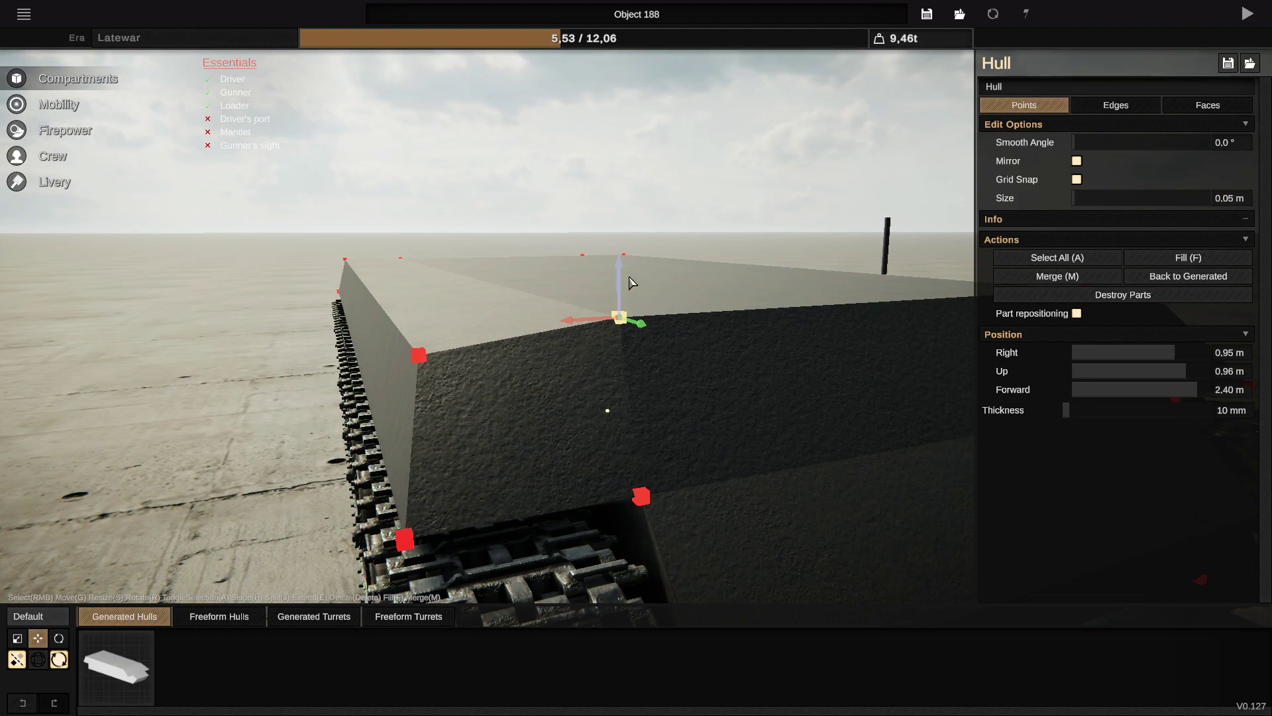
Lower the selected top front point in 0.05 m snap increments to a height of 0.90 m
scroll(670, 296, "down", 3)
middle_click_drag(670, 296, 629, 261)
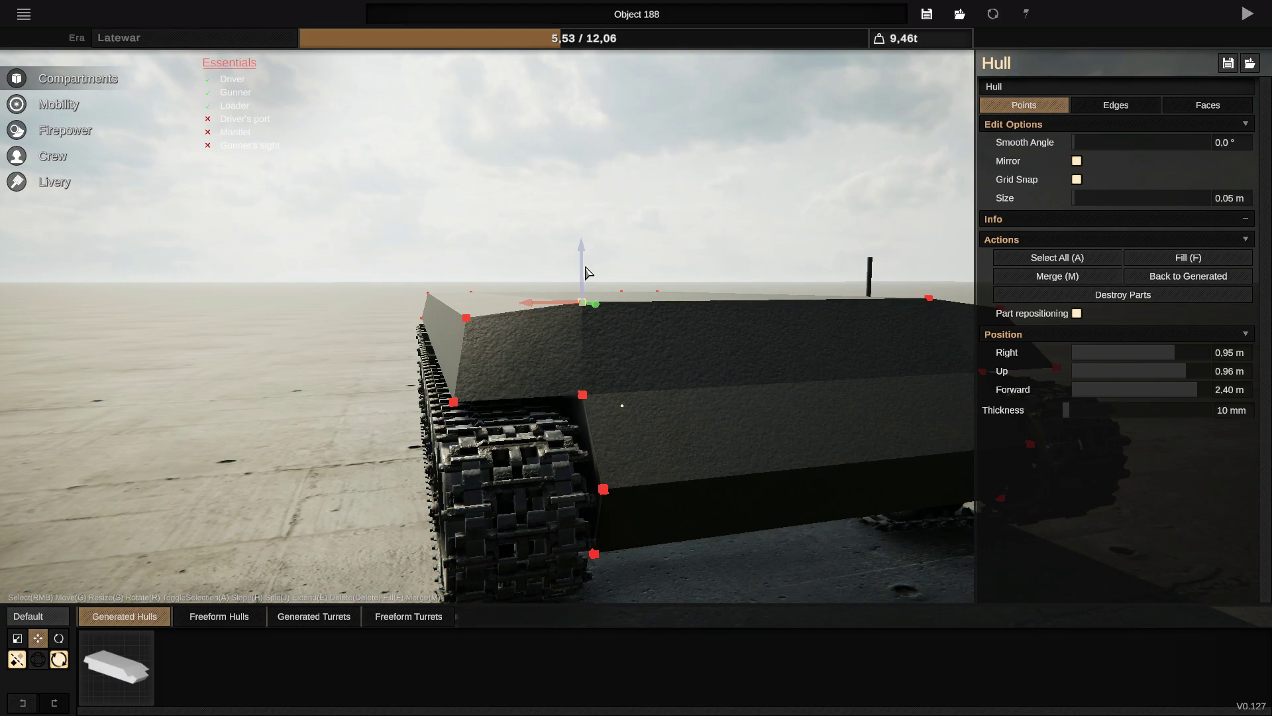
right_click_drag(685, 326, 663, 312)
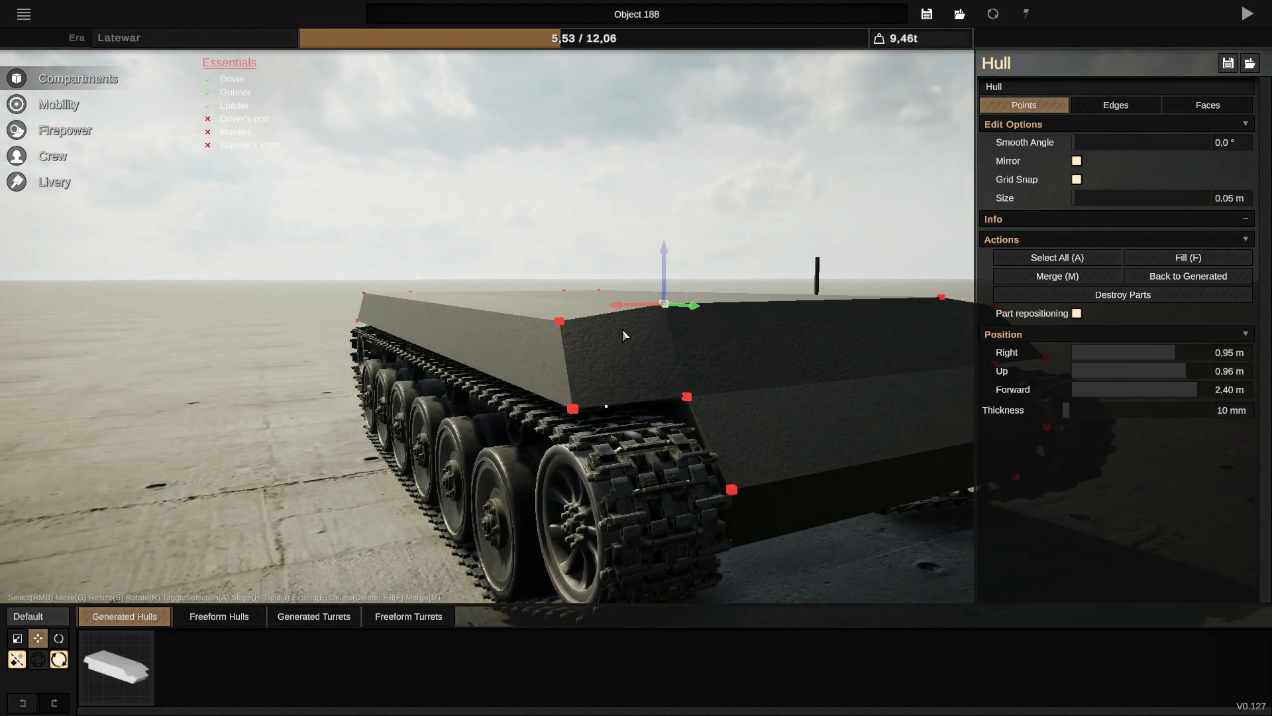
right_click_drag(620, 358, 598, 284)
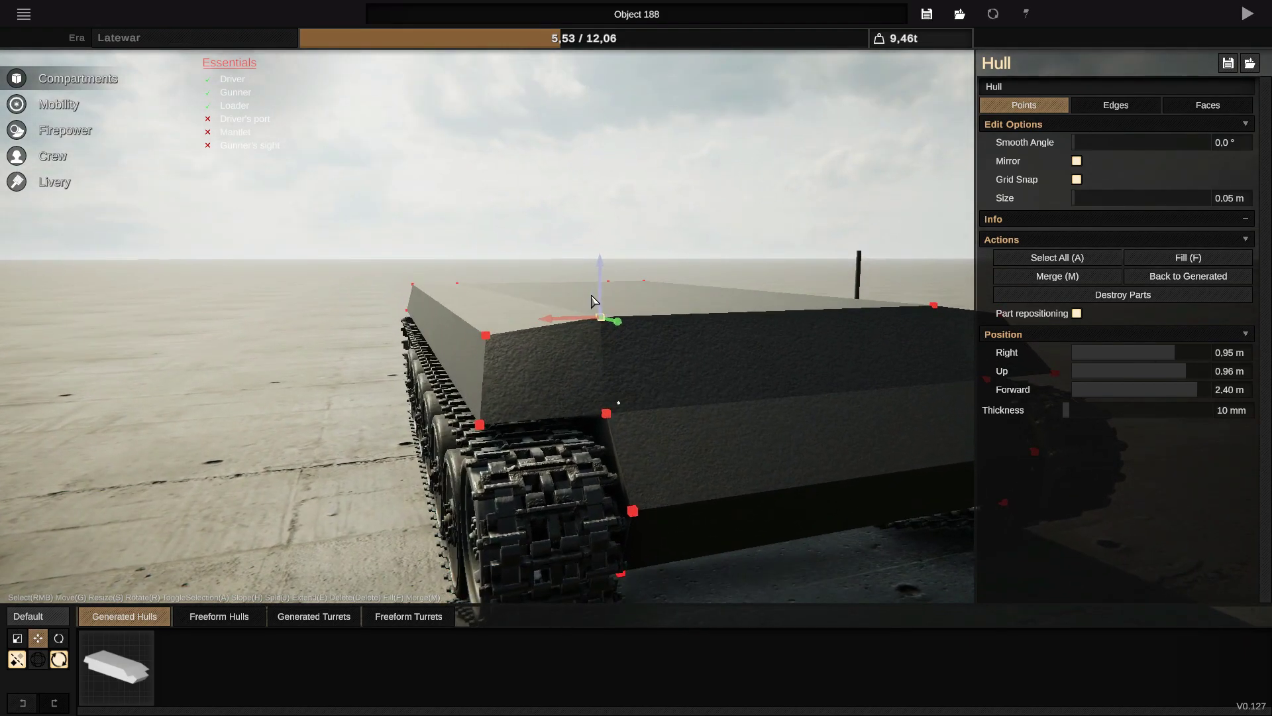
left_click_drag(598, 284, 599, 287)
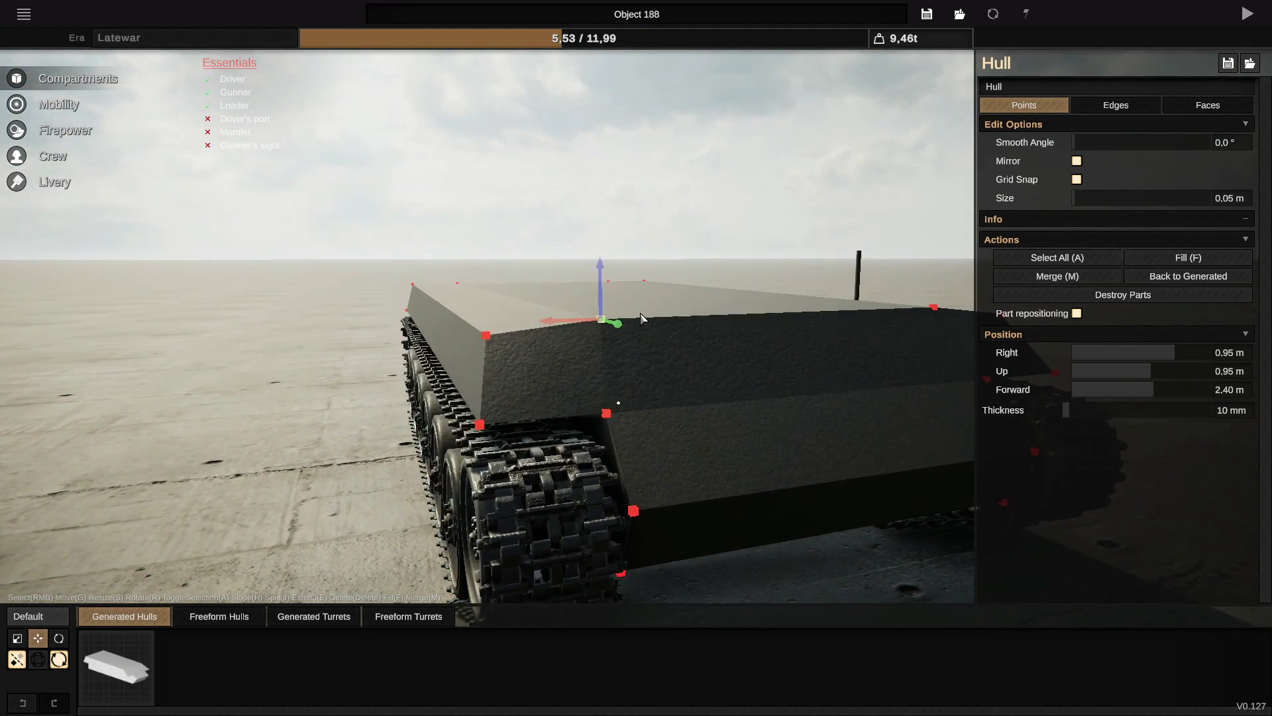
right_click_drag(650, 350, 791, 355)
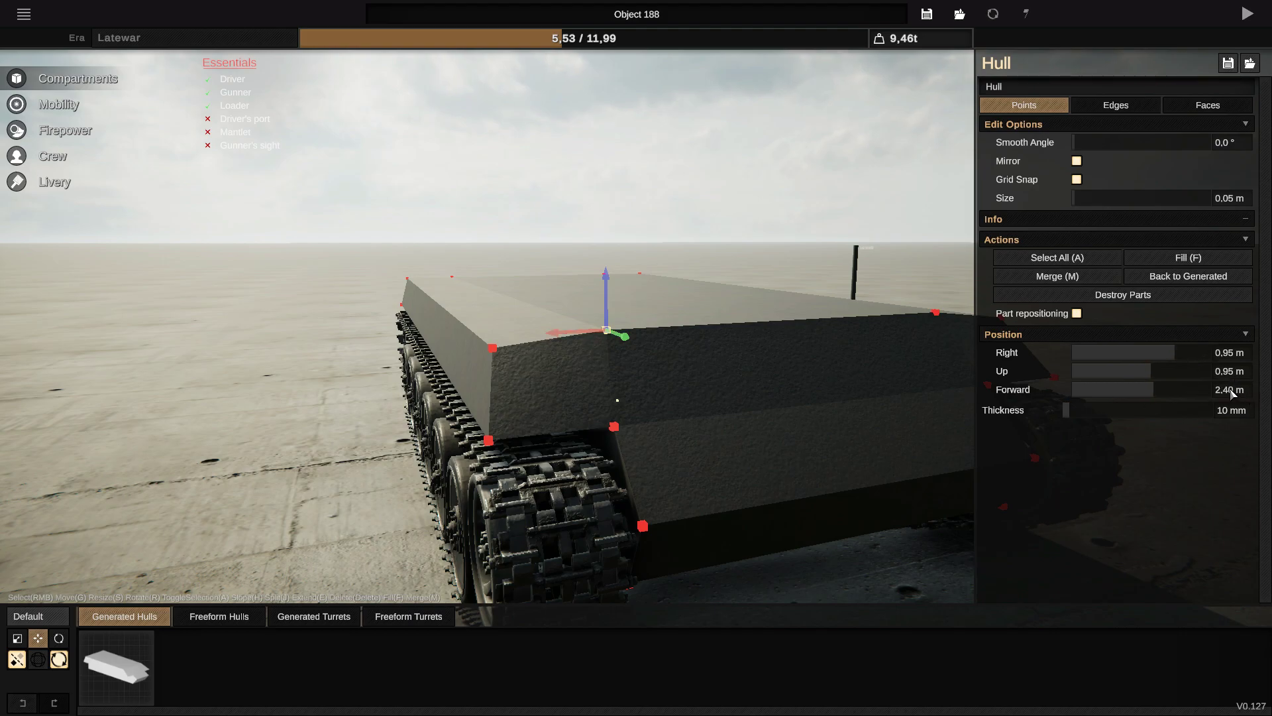
left_click(608, 297)
left_click_drag(609, 297, 608, 302)
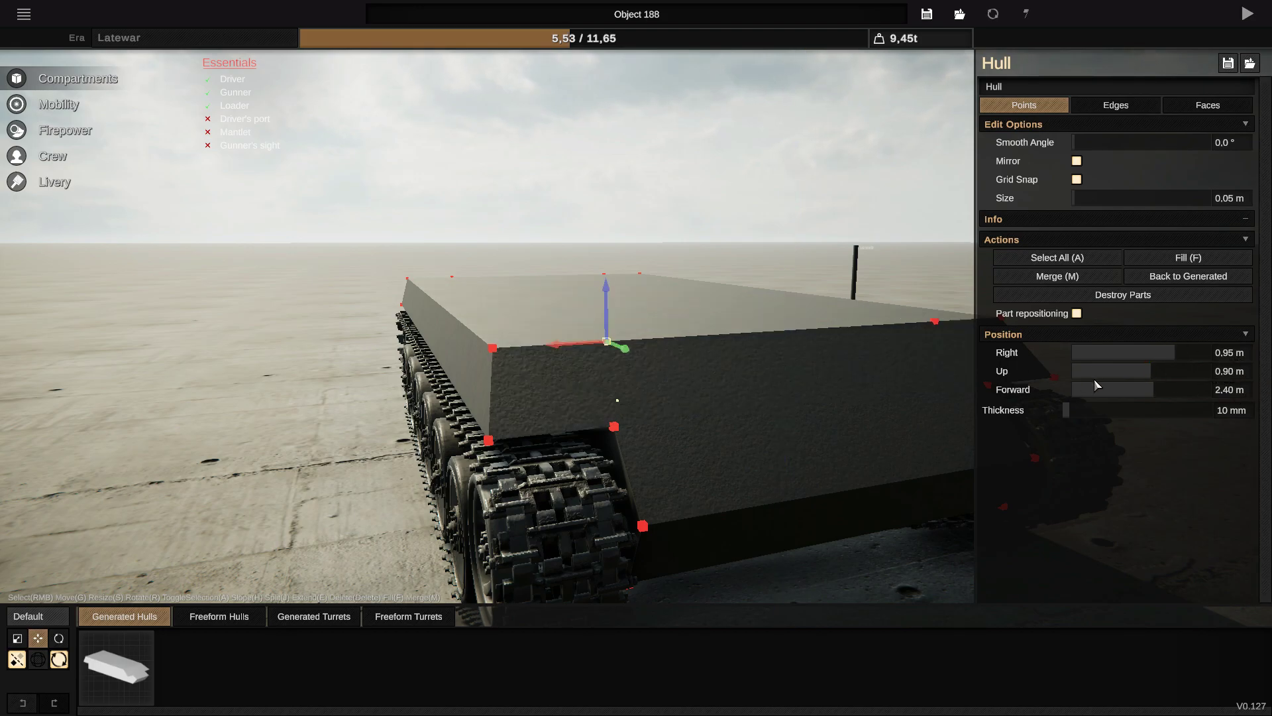
Select all of the hull's points and shift them so they align with the 0.05 m grid
middle_click_drag(795, 407, 885, 413)
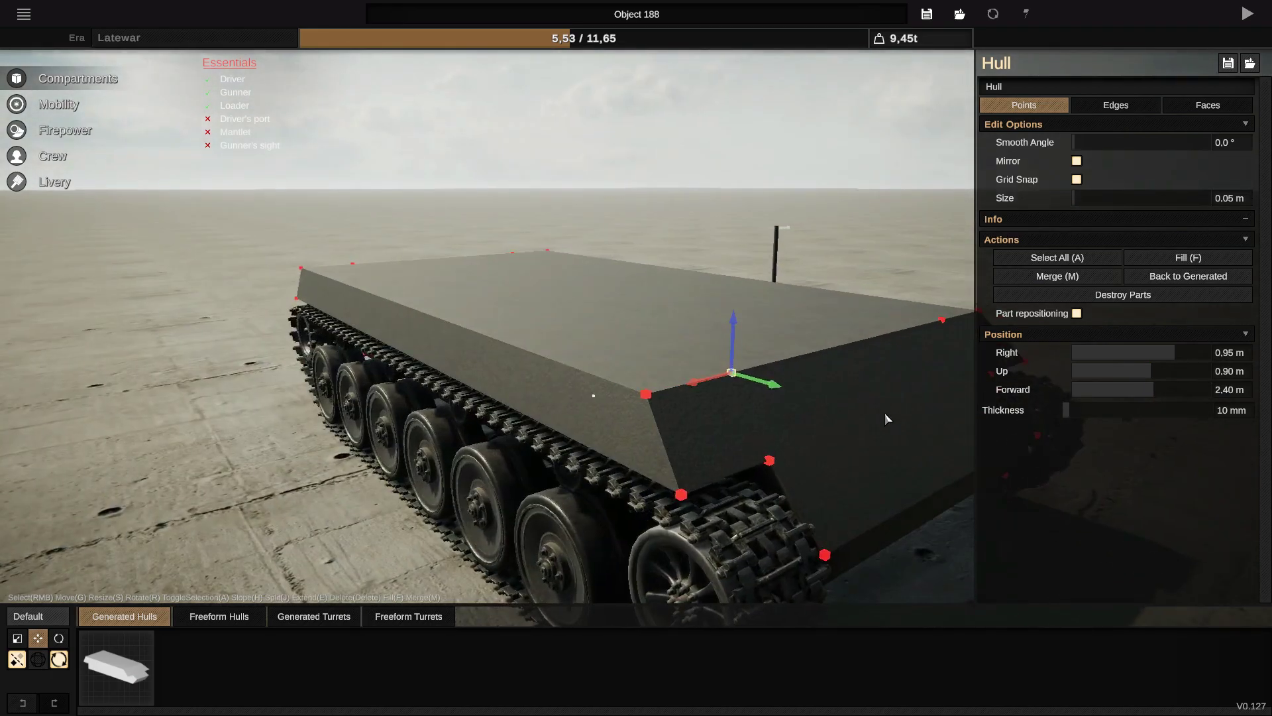
left_click_drag(886, 418, 464, 349)
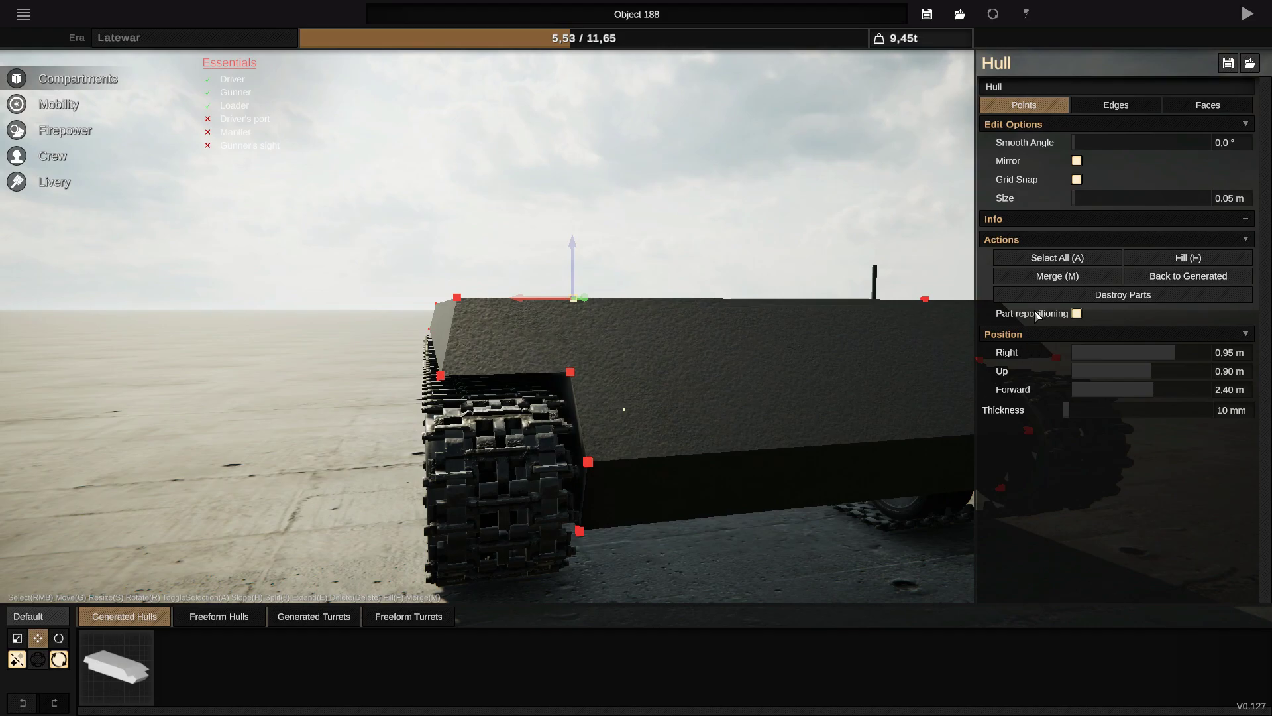
left_click(1043, 268)
left_click(1003, 267)
left_click_drag(806, 395, 544, 317)
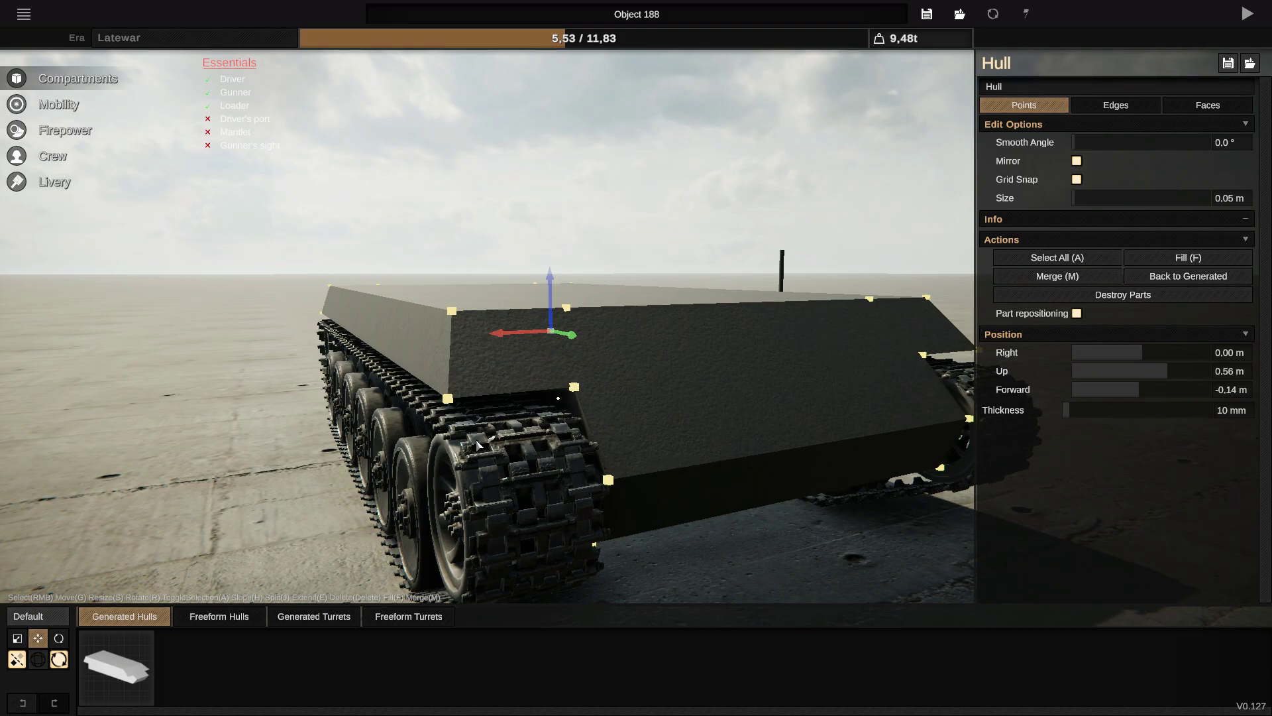
Select the hull's outer top front and rear points and move them outward to 1.55 m
left_click_drag(475, 440, 453, 457)
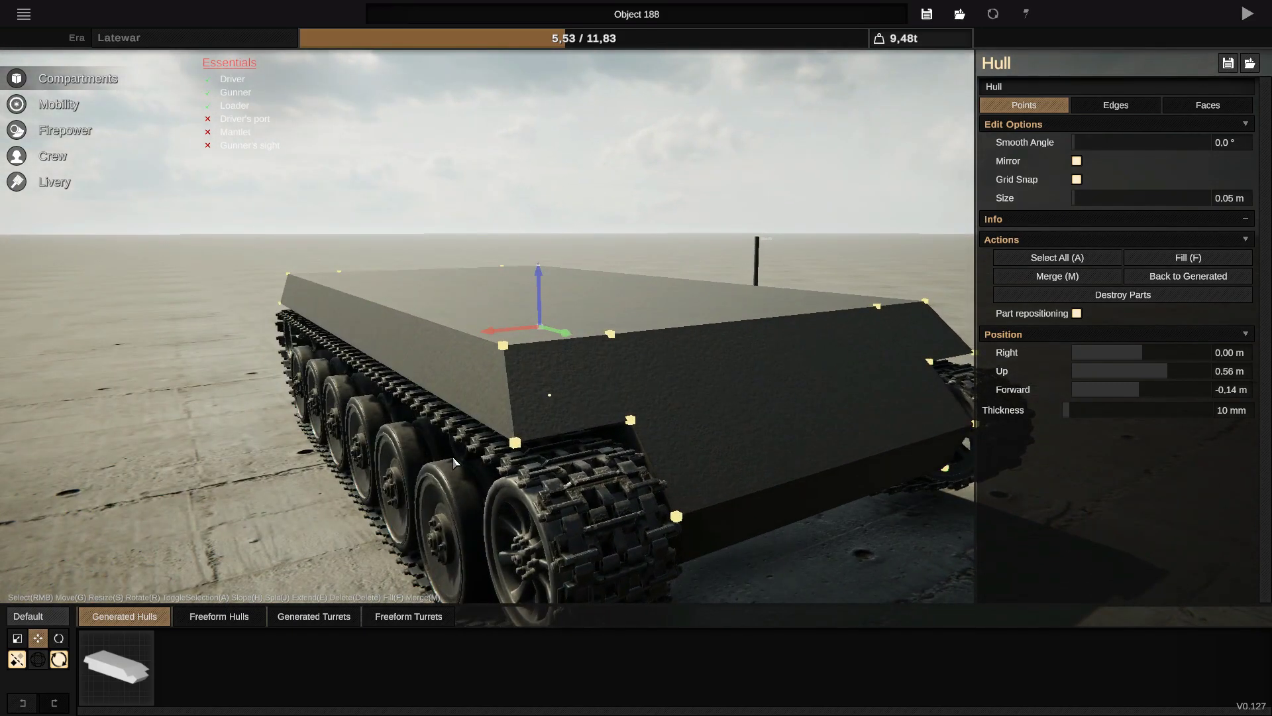
right_click(504, 346)
left_click_drag(286, 276, 257, 267)
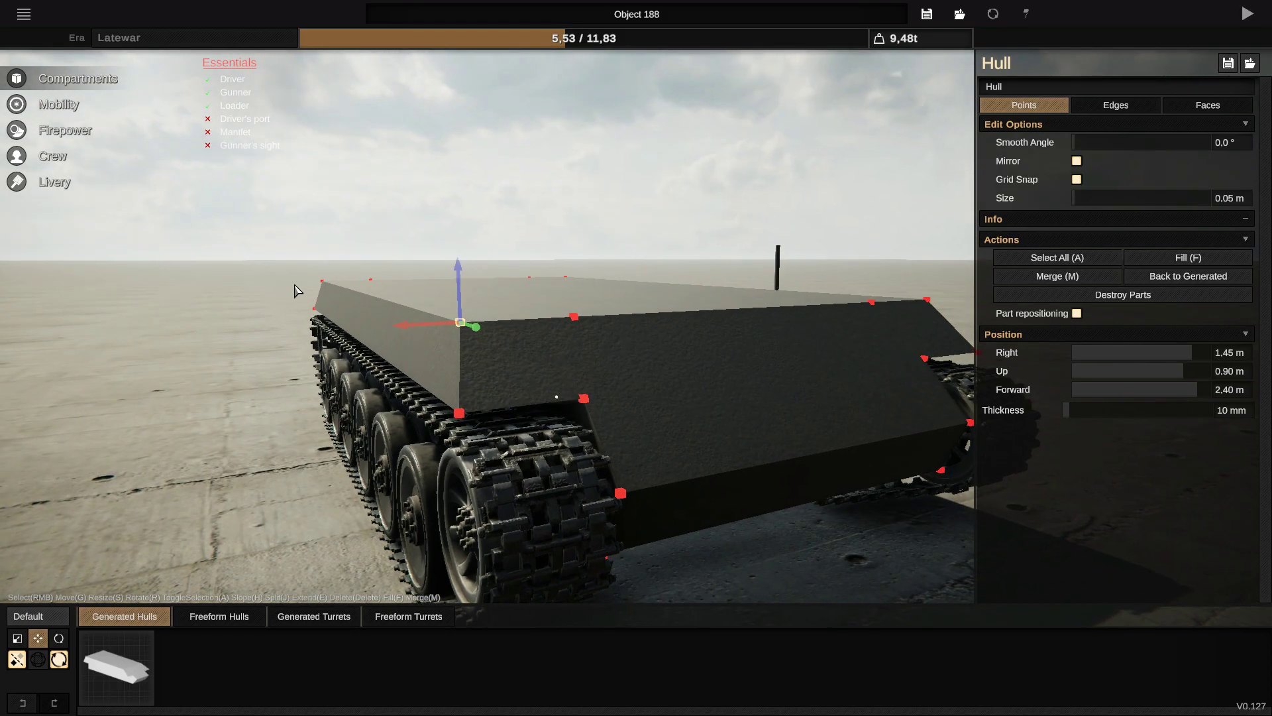
right_click(325, 292, "shift")
mouse_move(293, 280)
middle_mouse_down()
mouse_move(278, 270)
mouse_move(302, 287)
middle_mouse_up()
middle_click_drag(412, 332, 375, 334)
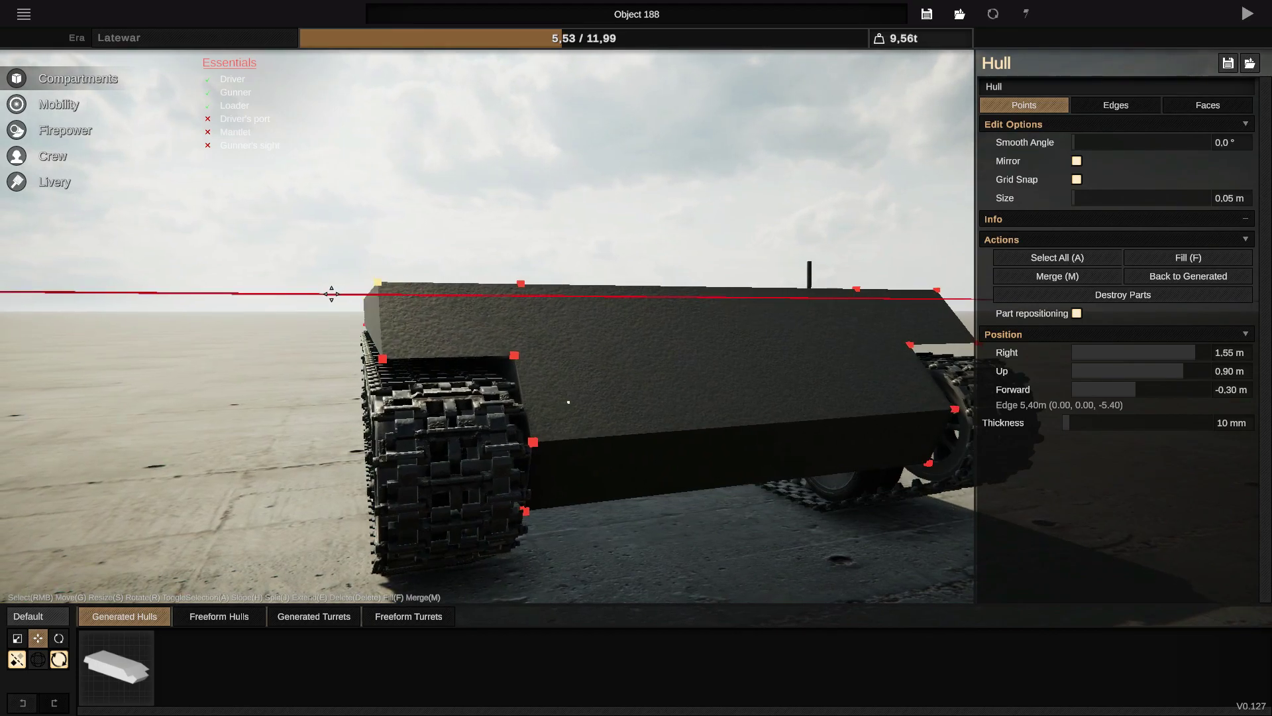
left_click_drag(331, 294, 330, 298)
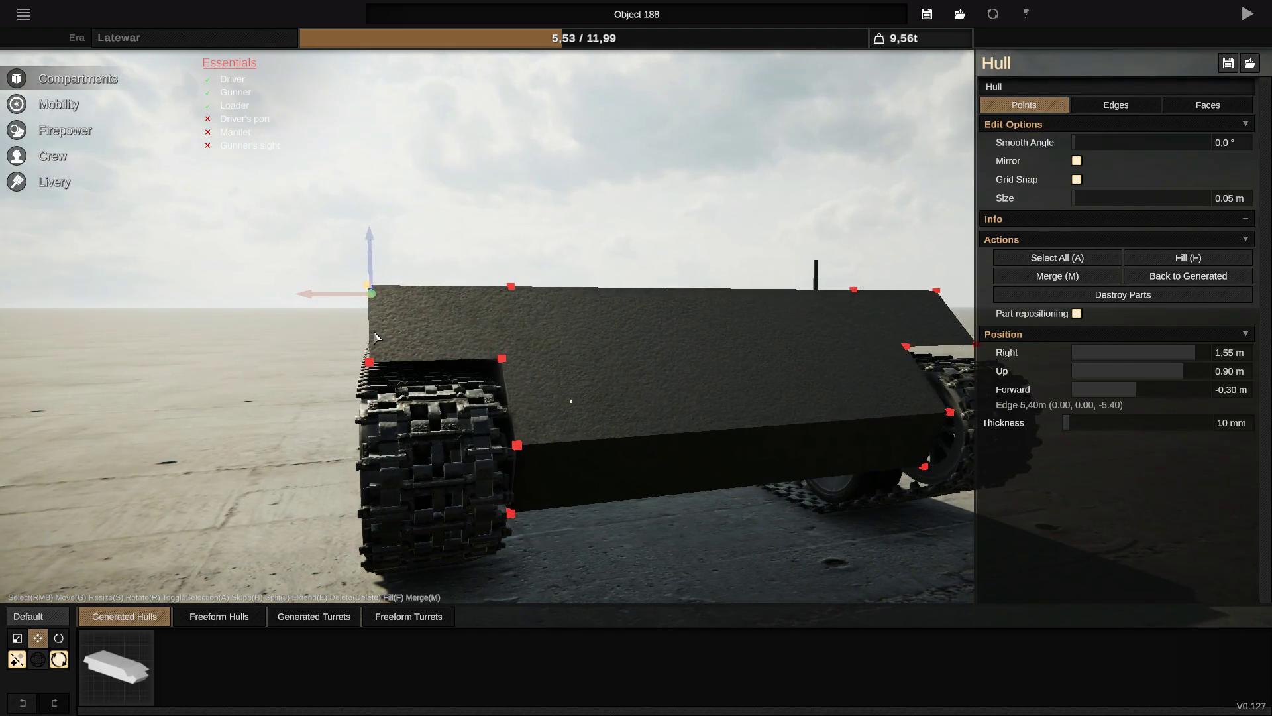
Select the hull's inner top front and rear points and move them outward to about 1.05 m
middle_click_drag(374, 331, 629, 404)
middle_click_drag(509, 379, 279, 464)
scroll(595, 482, "down", 3)
scroll(521, 431, "up", 2)
right_click(561, 429)
middle_click_drag(566, 434, 763, 379)
right_click(784, 312, "shift")
middle_click_drag(788, 314, 744, 410)
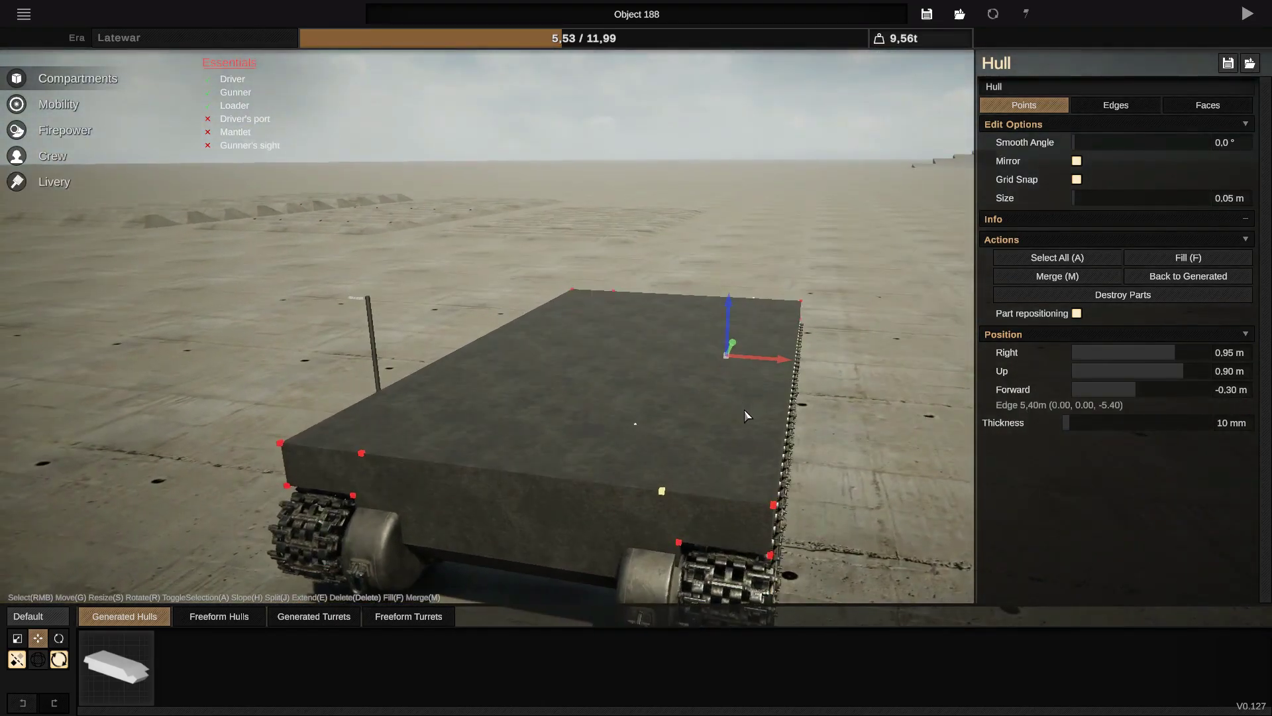
middle_click_drag(779, 358, 219, 544)
Select the hull's central top face, set the grid snap size to 0.50 m and extend the face upward by 0.5 m
left_click(1199, 106)
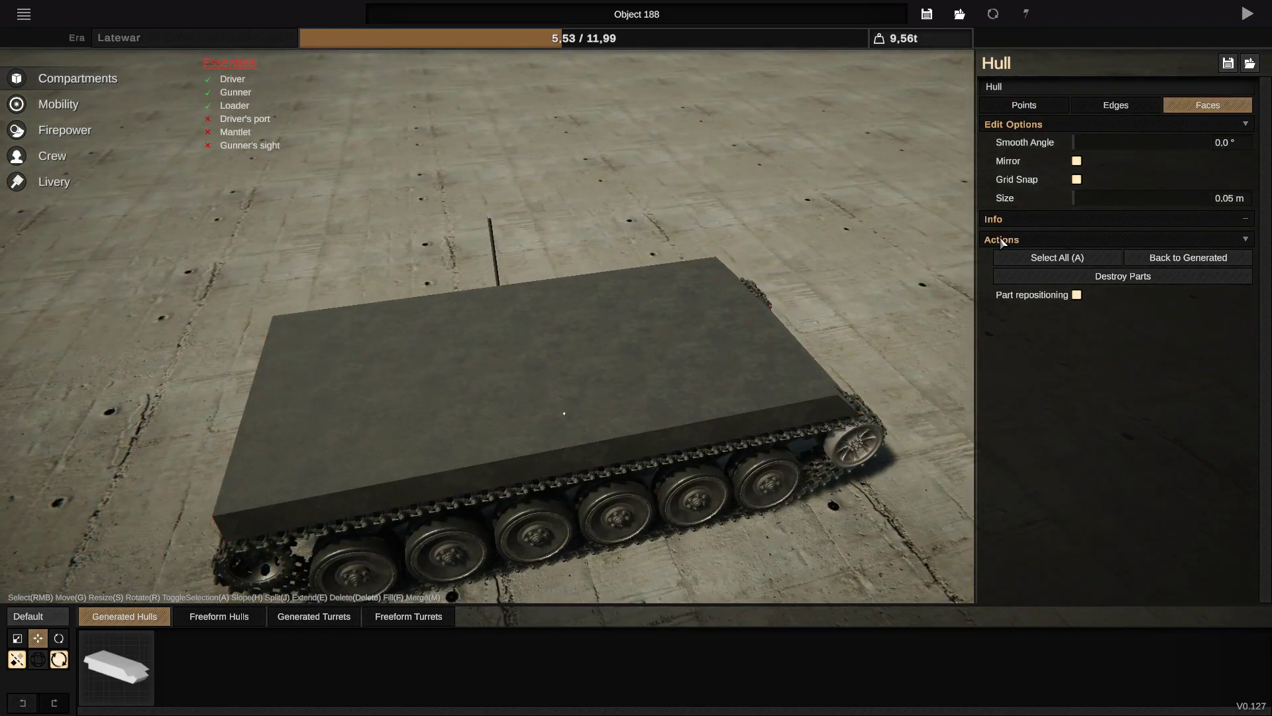
middle_click_drag(696, 371, 388, 409)
right_click(502, 363)
middle_click_drag(471, 358, 265, 279)
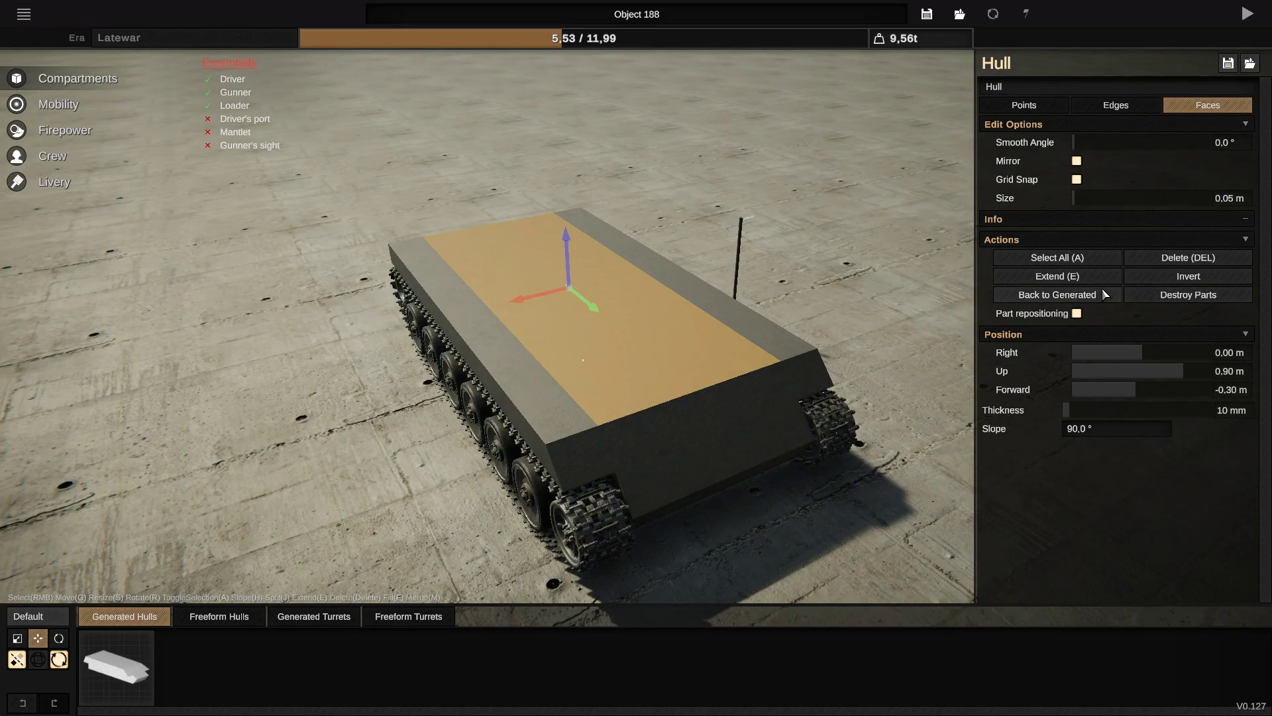
middle_click_drag(730, 411, 709, 326)
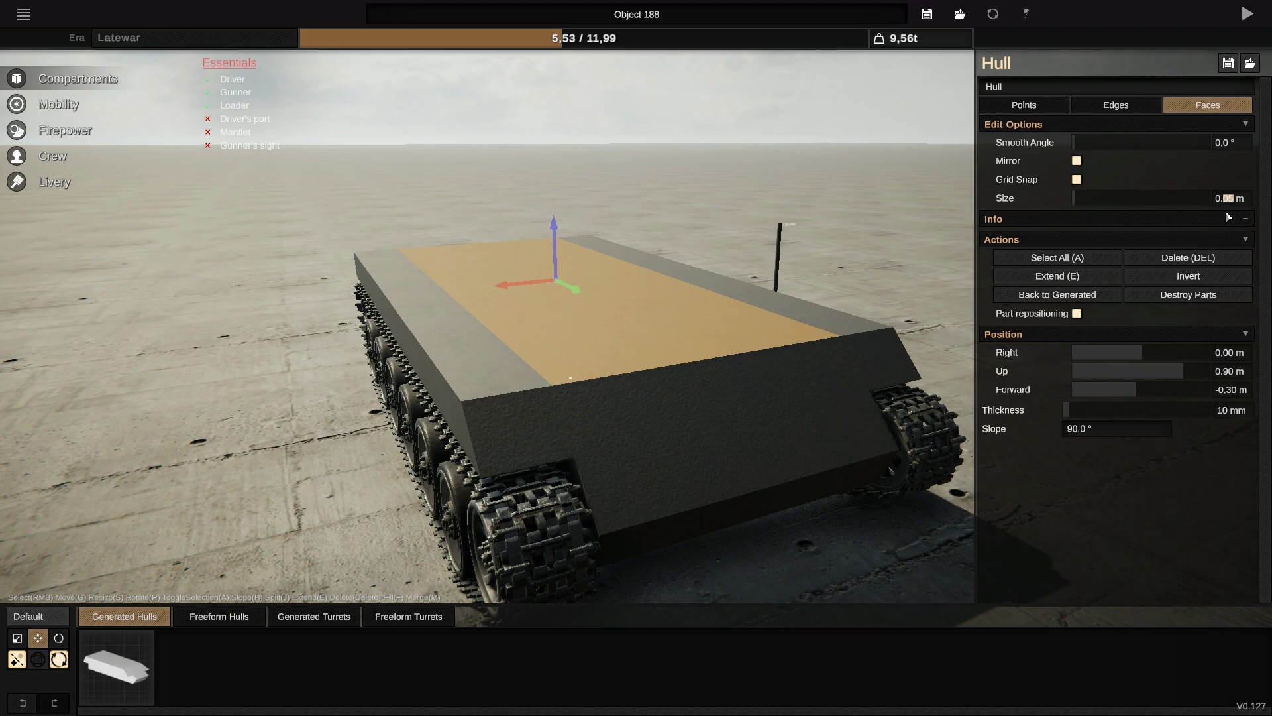
type("5")
key("Return")
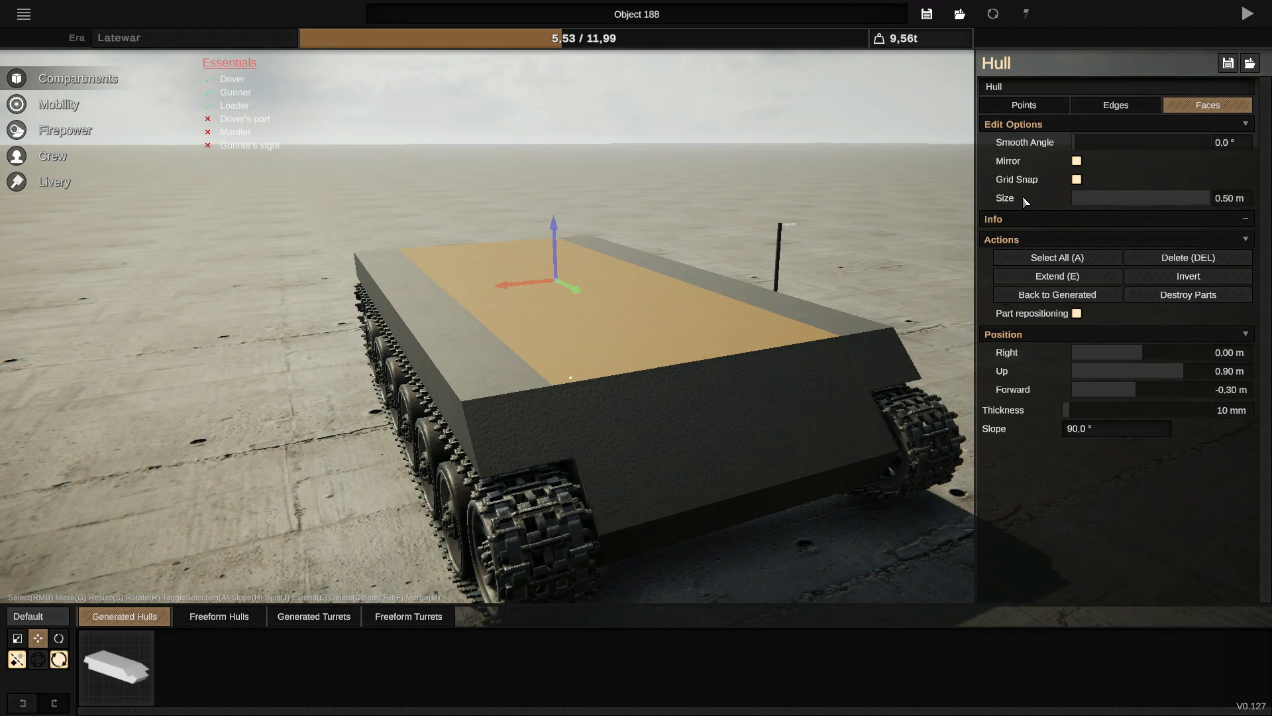
middle_click_drag(595, 329, 808, 361)
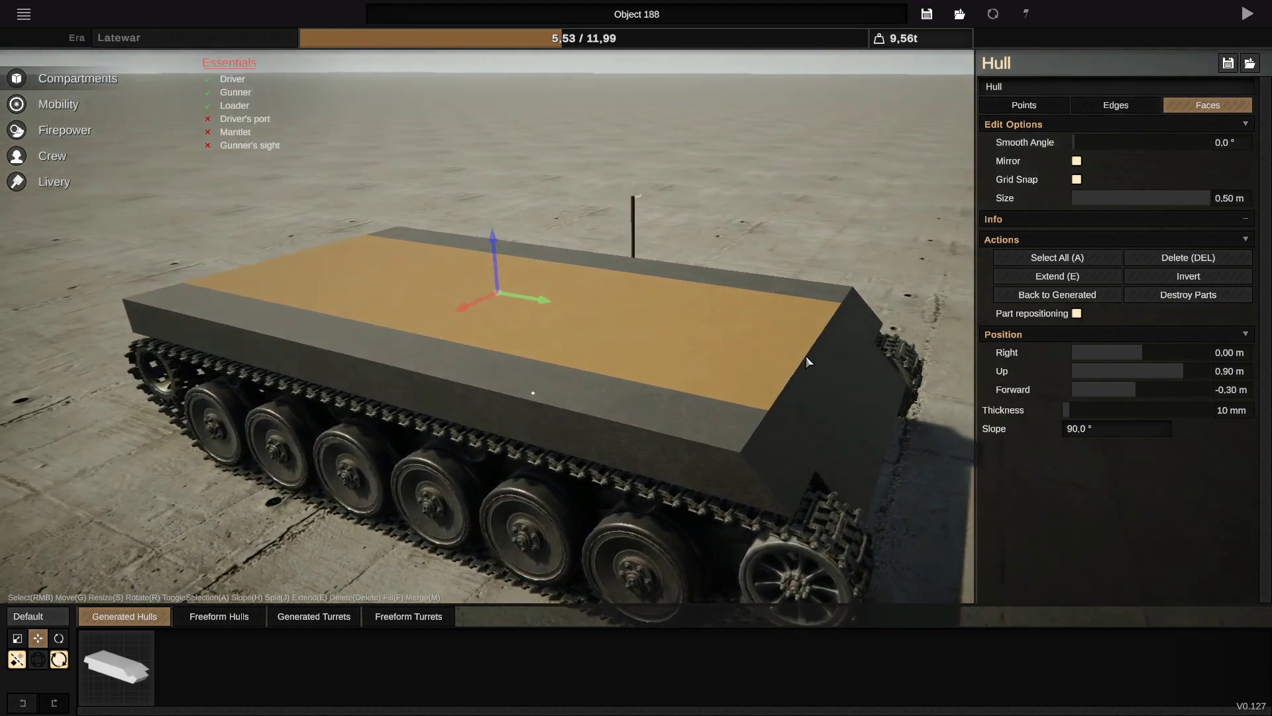
left_click(1042, 284)
middle_click_drag(957, 364, 423, 398)
key("a")
middle_click_drag(60, 440, 854, 369)
scroll(853, 368, "up", 3)
right_click(614, 402)
middle_click_drag(613, 403, 711, 487)
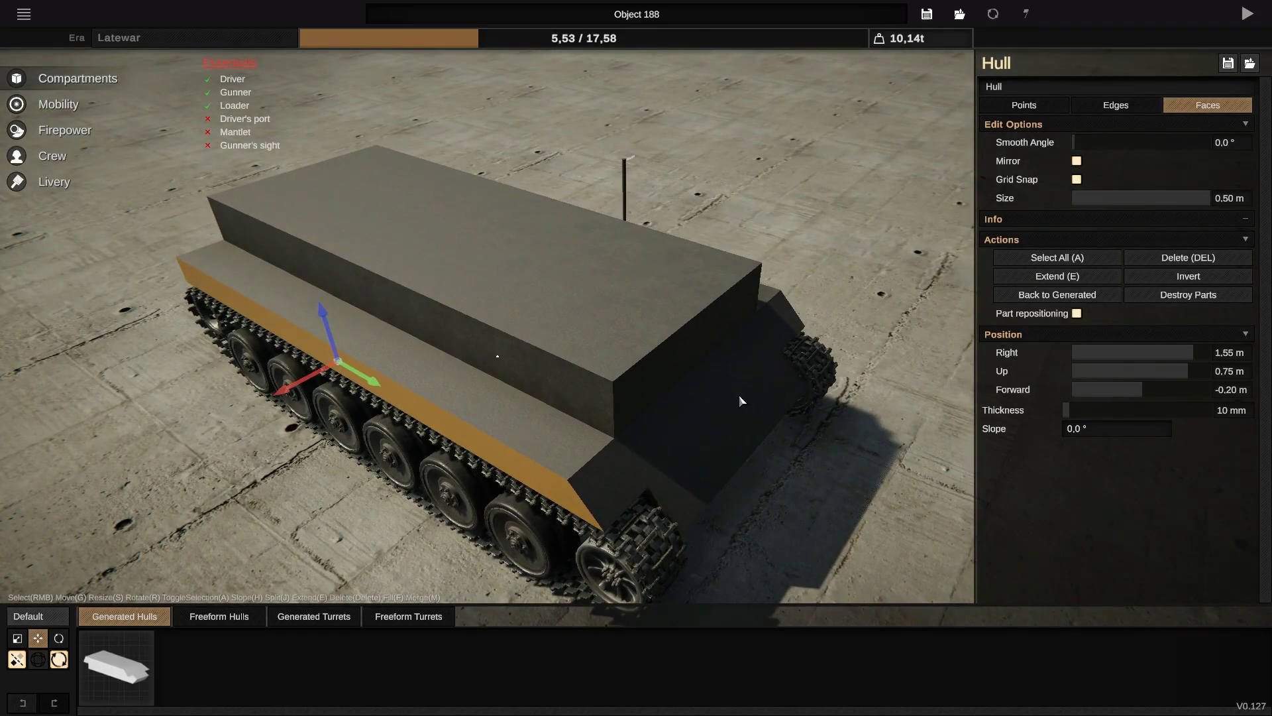
middle_click_drag(740, 400, 727, 344)
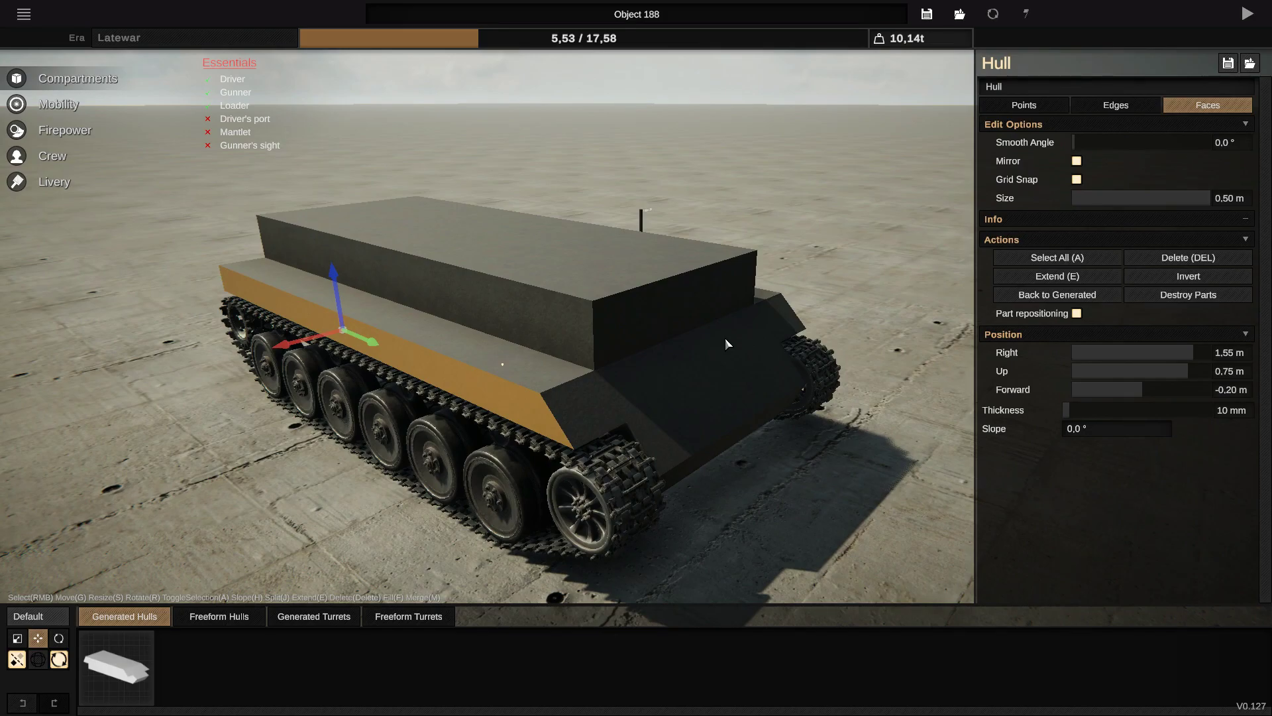
middle_click_drag(725, 342, 484, 464)
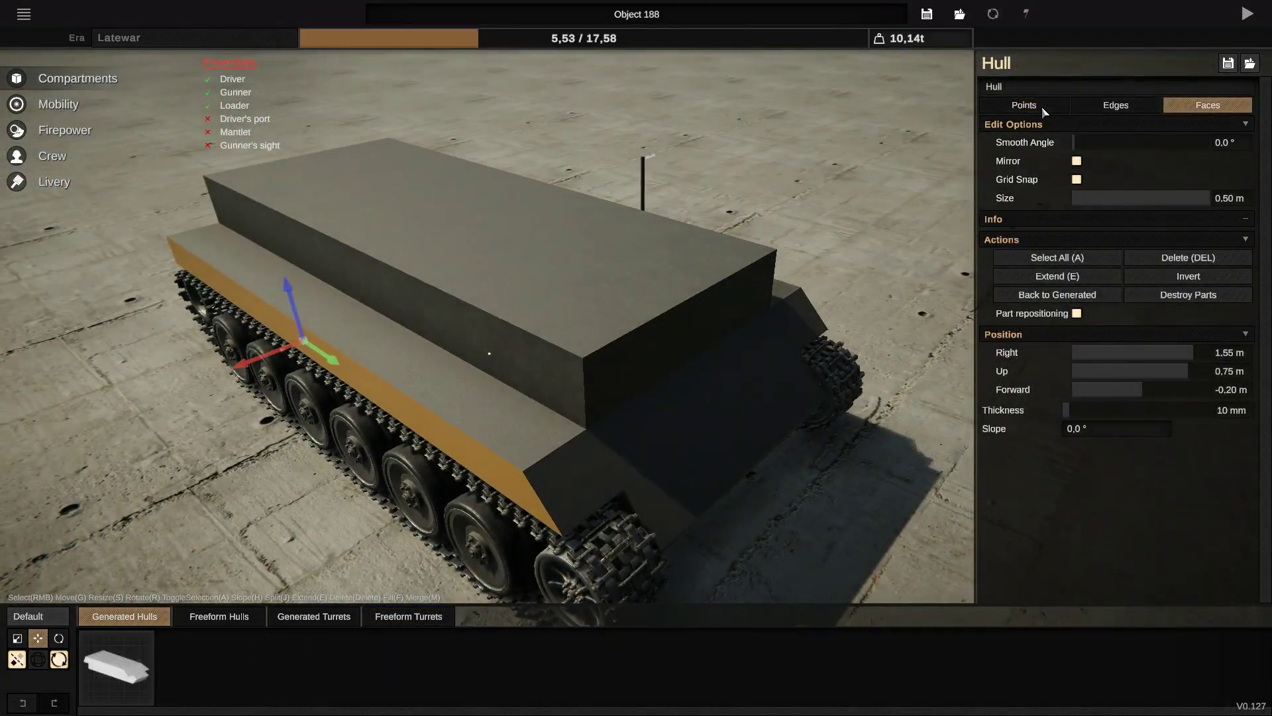
Select the raised block's top front point and move it backward to a forward position of 0.50 m
left_click(1042, 108)
right_click(584, 358)
middle_click_drag(638, 372, 768, 370)
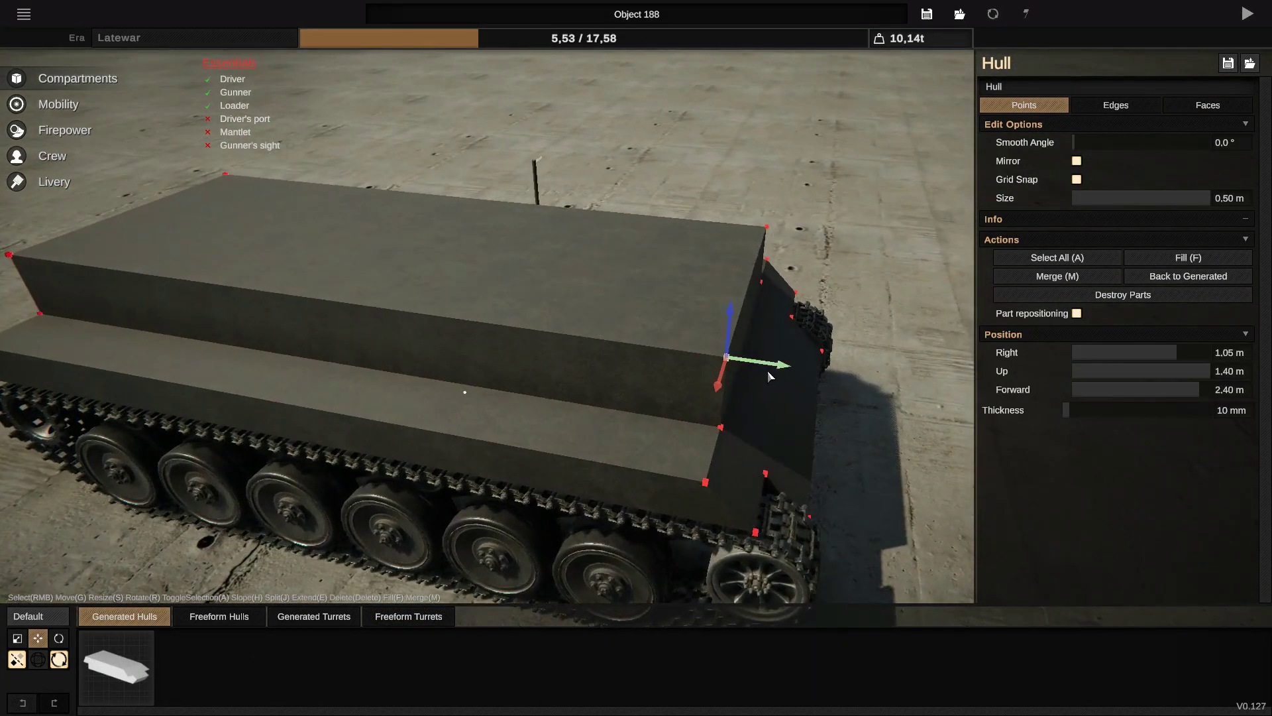
left_click_drag(763, 368, 462, 335)
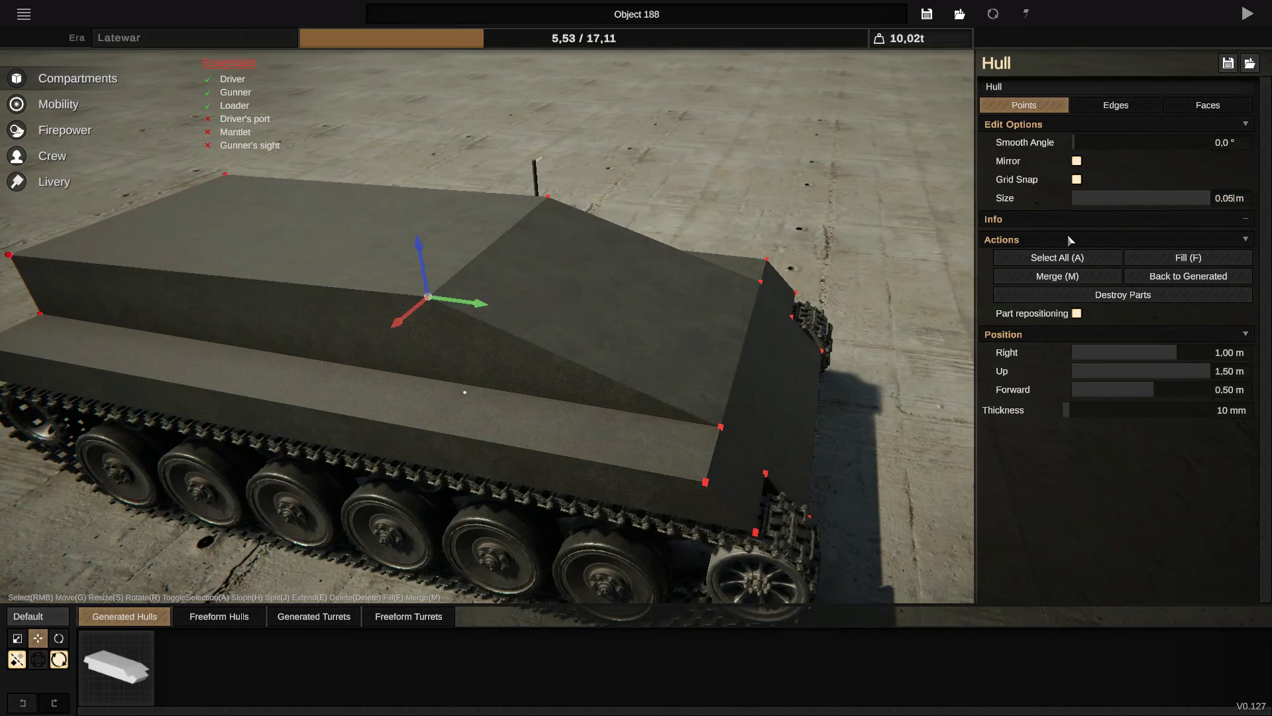
Set the grid snap size to 0.05 m, move the selected point to -0.40 m forward and 1.40 m high, and deselect it
middle_click_drag(464, 279, 654, 230)
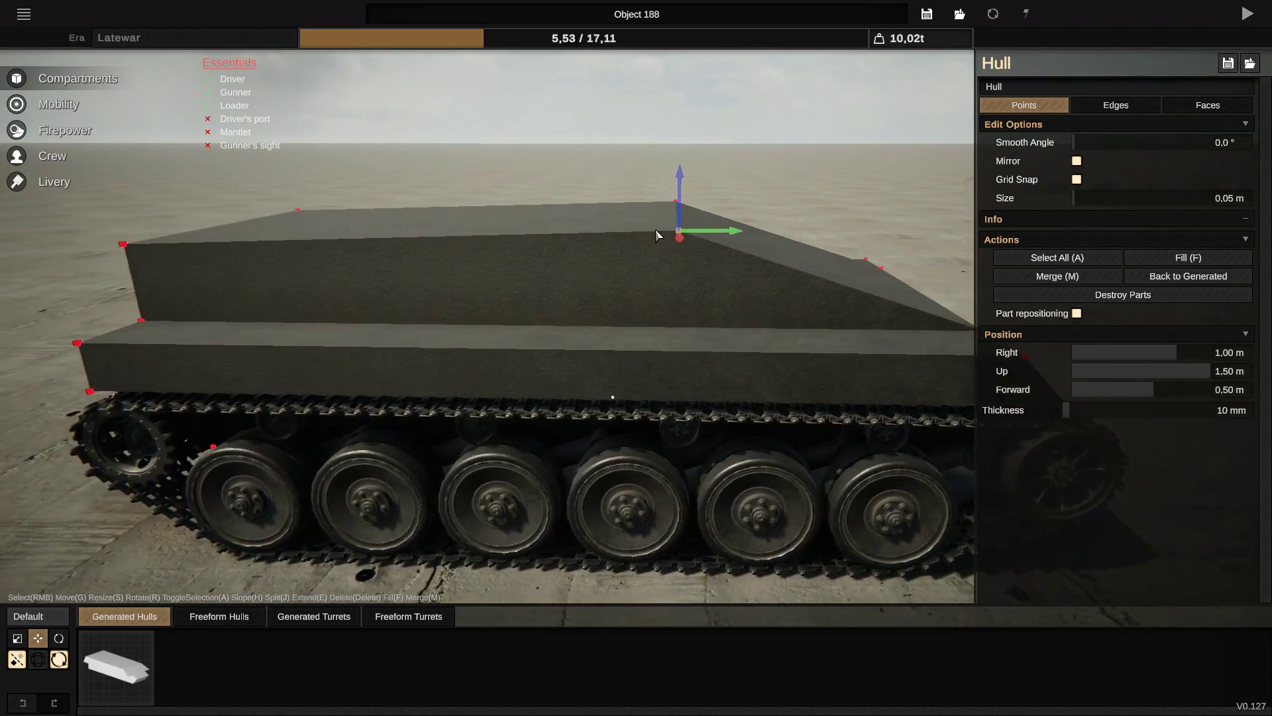
left_click_drag(727, 232, 615, 235)
right_click_drag(623, 242, 566, 205)
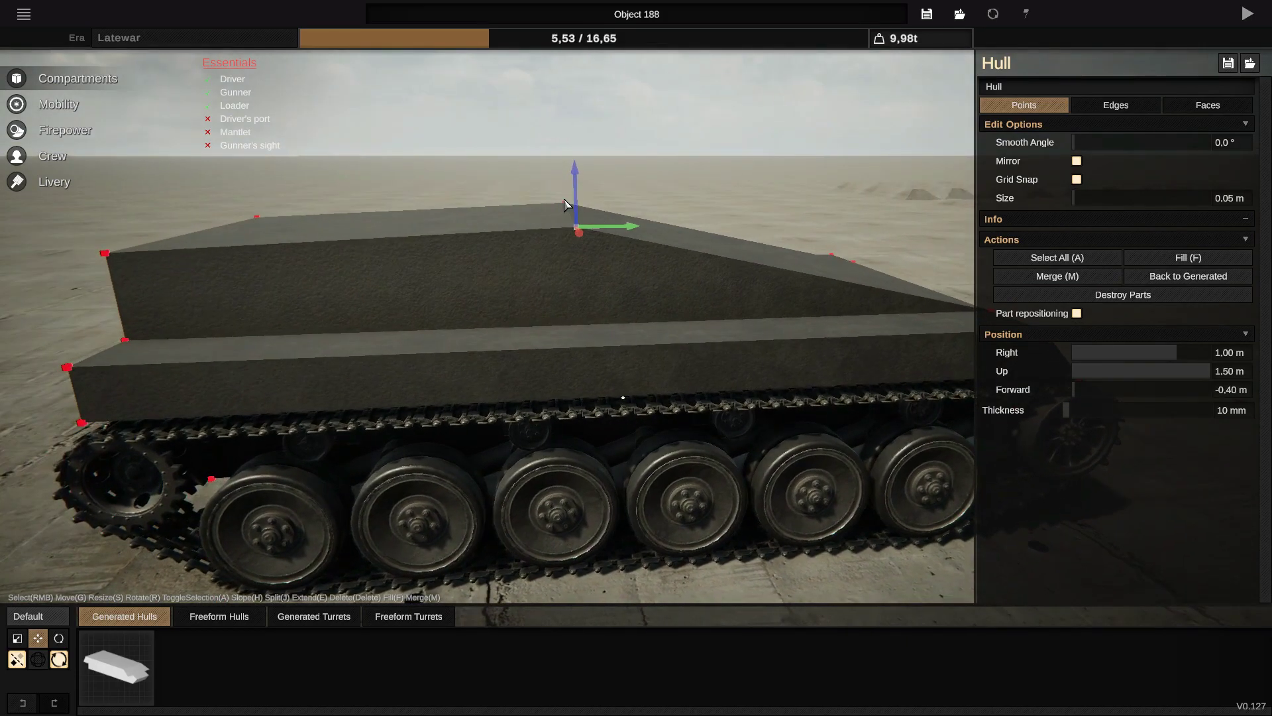
left_click_drag(575, 193, 579, 213)
right_click_drag(579, 214, 1090, 209)
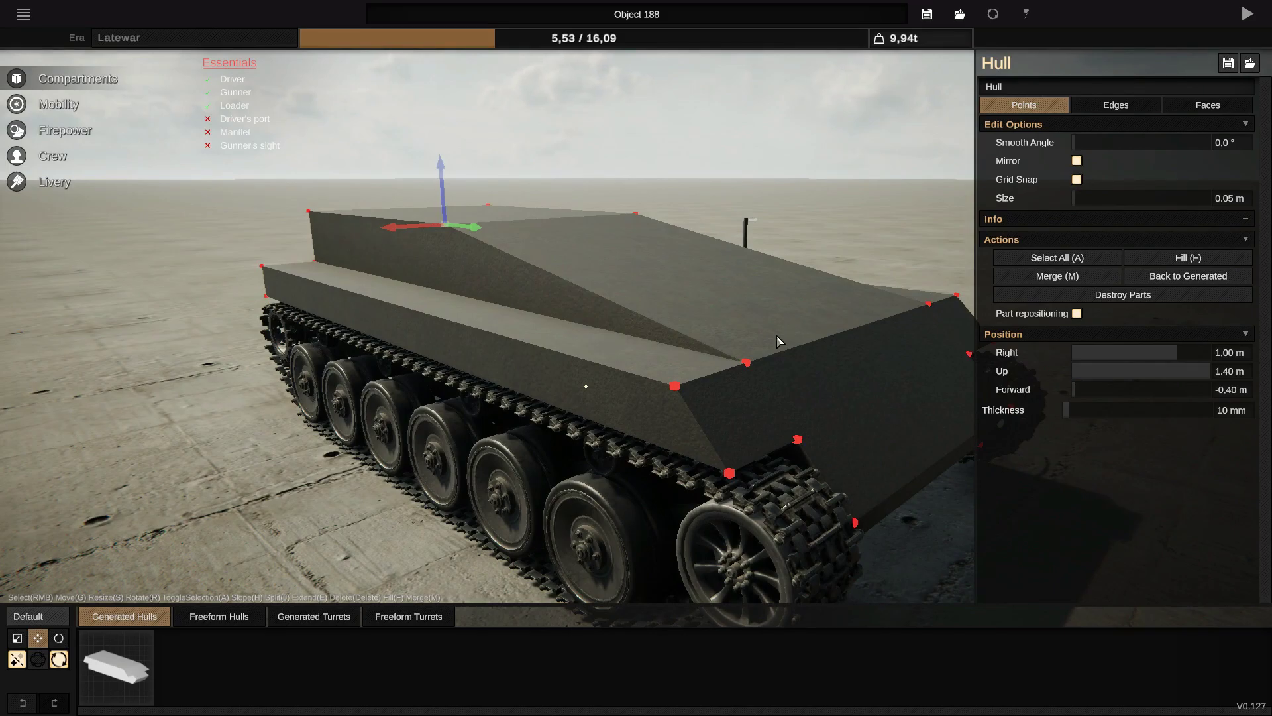
right_click_drag(778, 341, 704, 214)
right_click(712, 204)
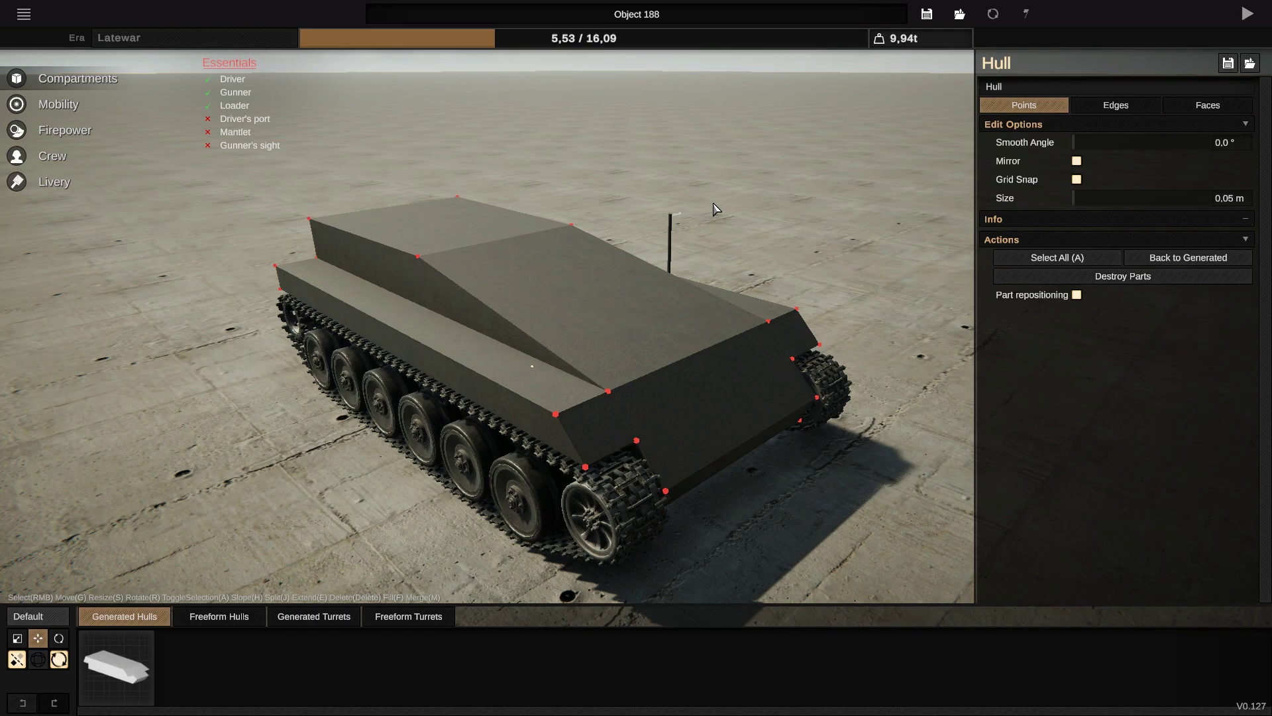
scroll(715, 210, "down", 3)
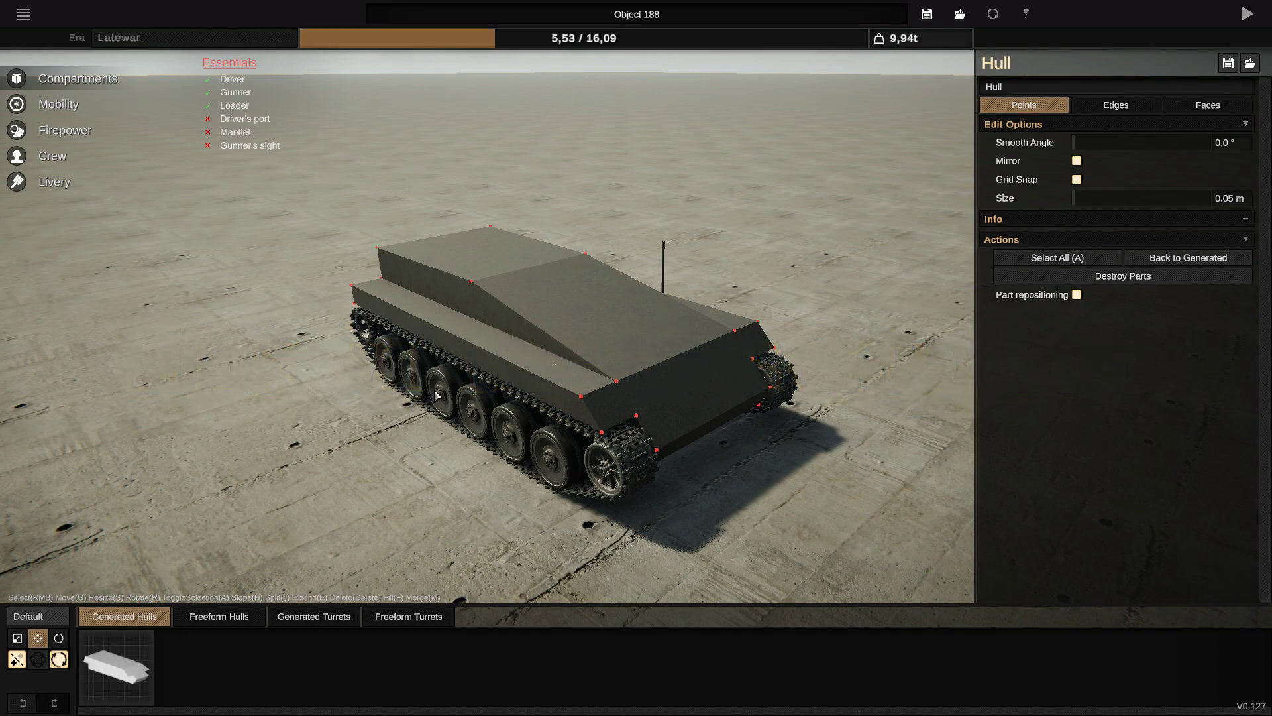
middle_click_drag(436, 396, 666, 323)
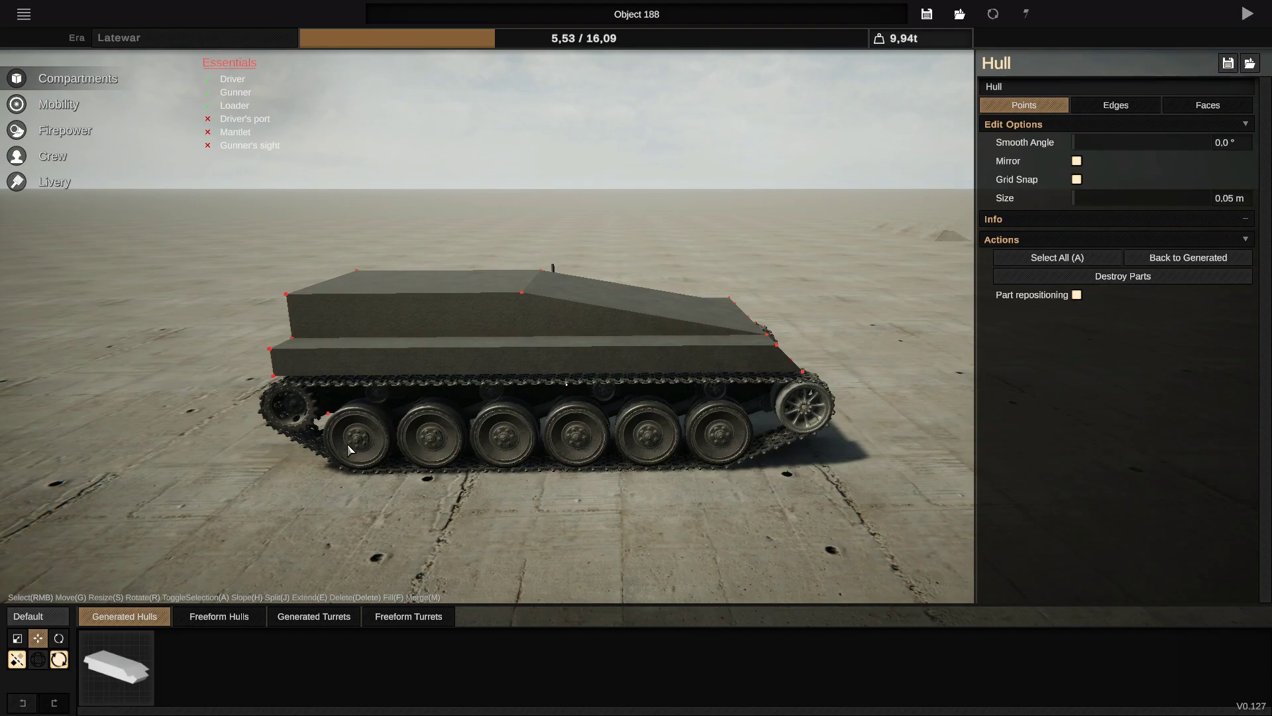
middle_click_drag(349, 451, 561, 474)
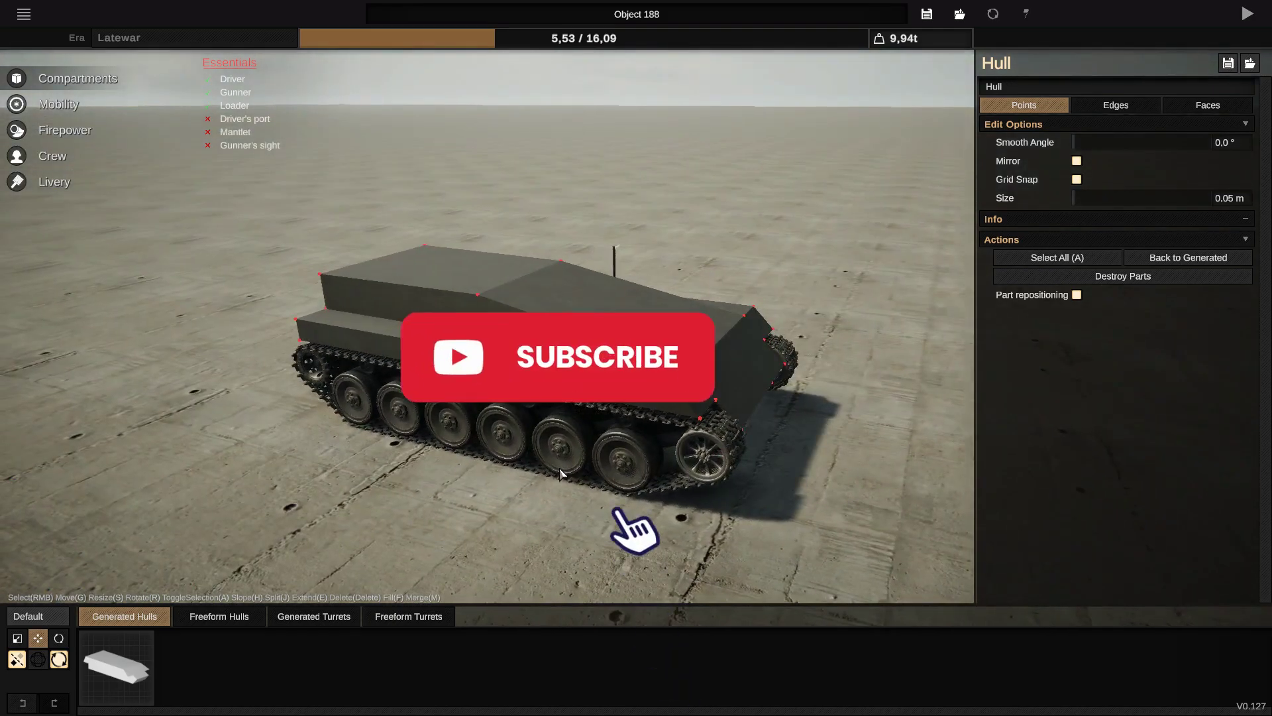